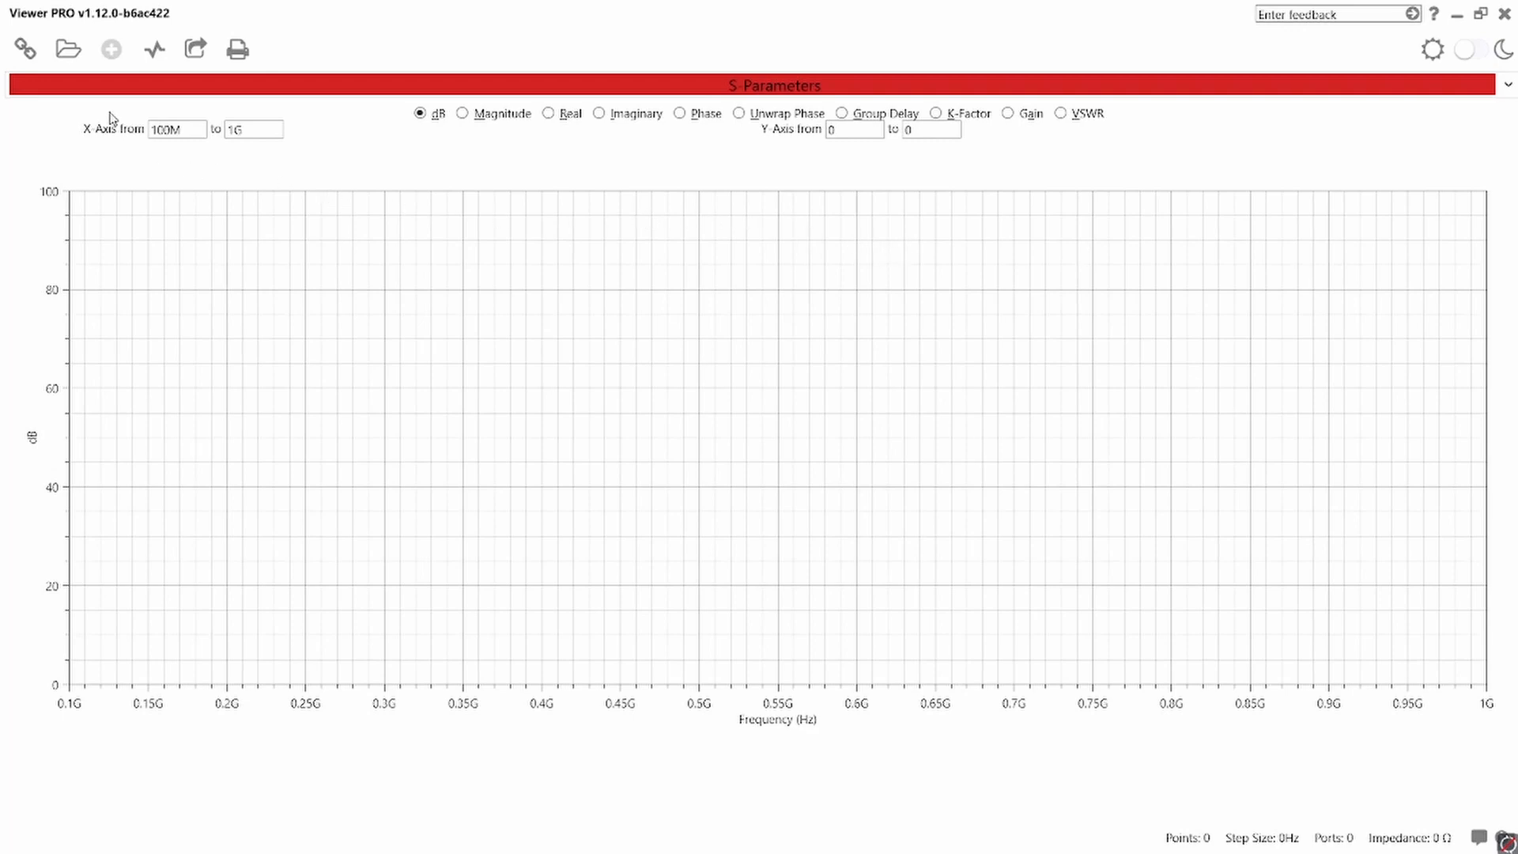
- Open the VNA connection settings and select R&S ZVx Series as the VNA model
click(35, 54)
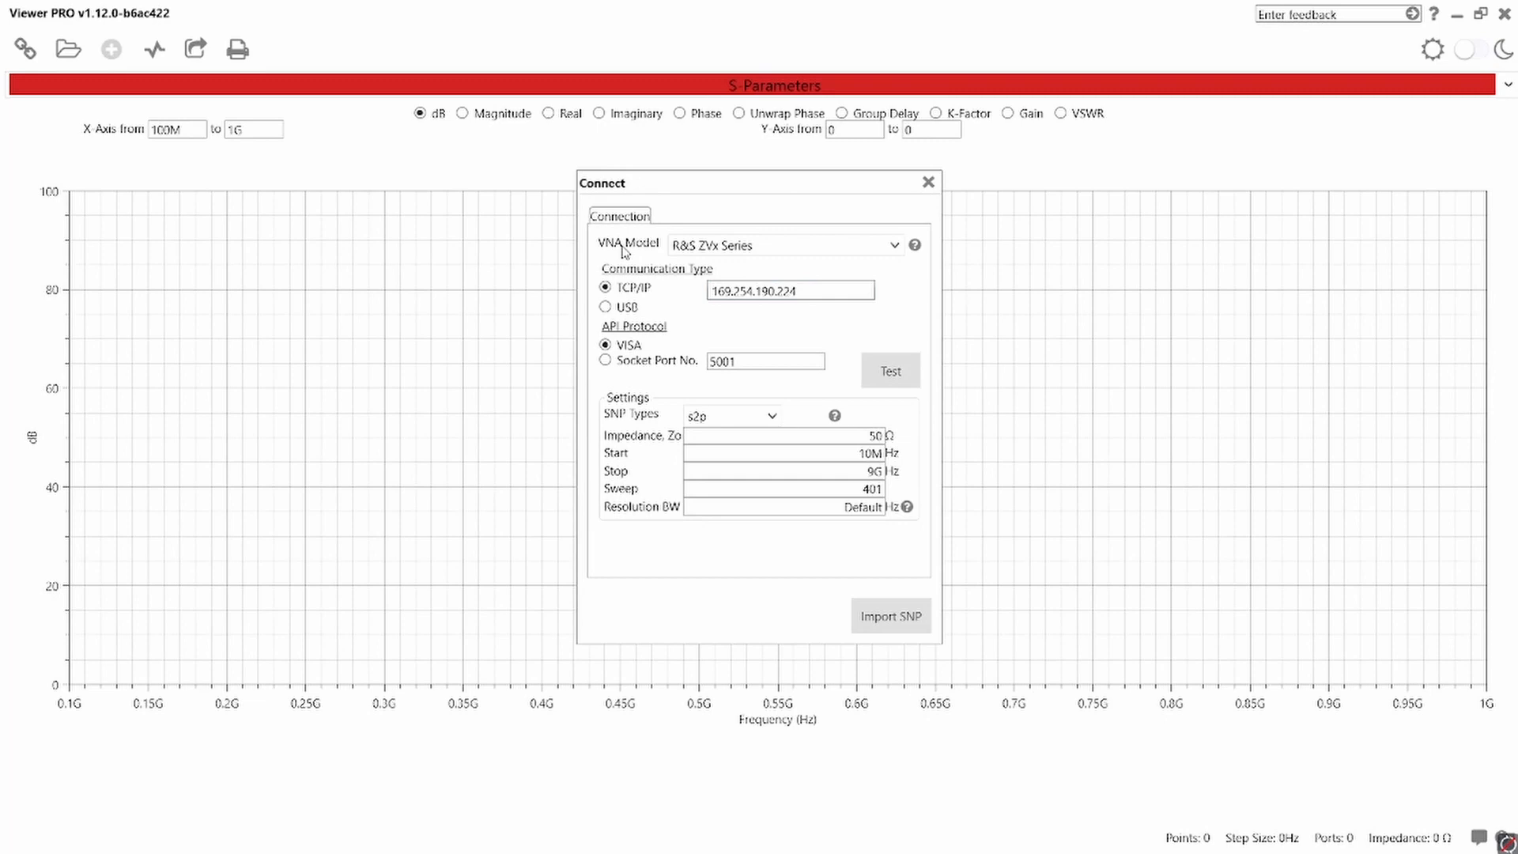
click(889, 248)
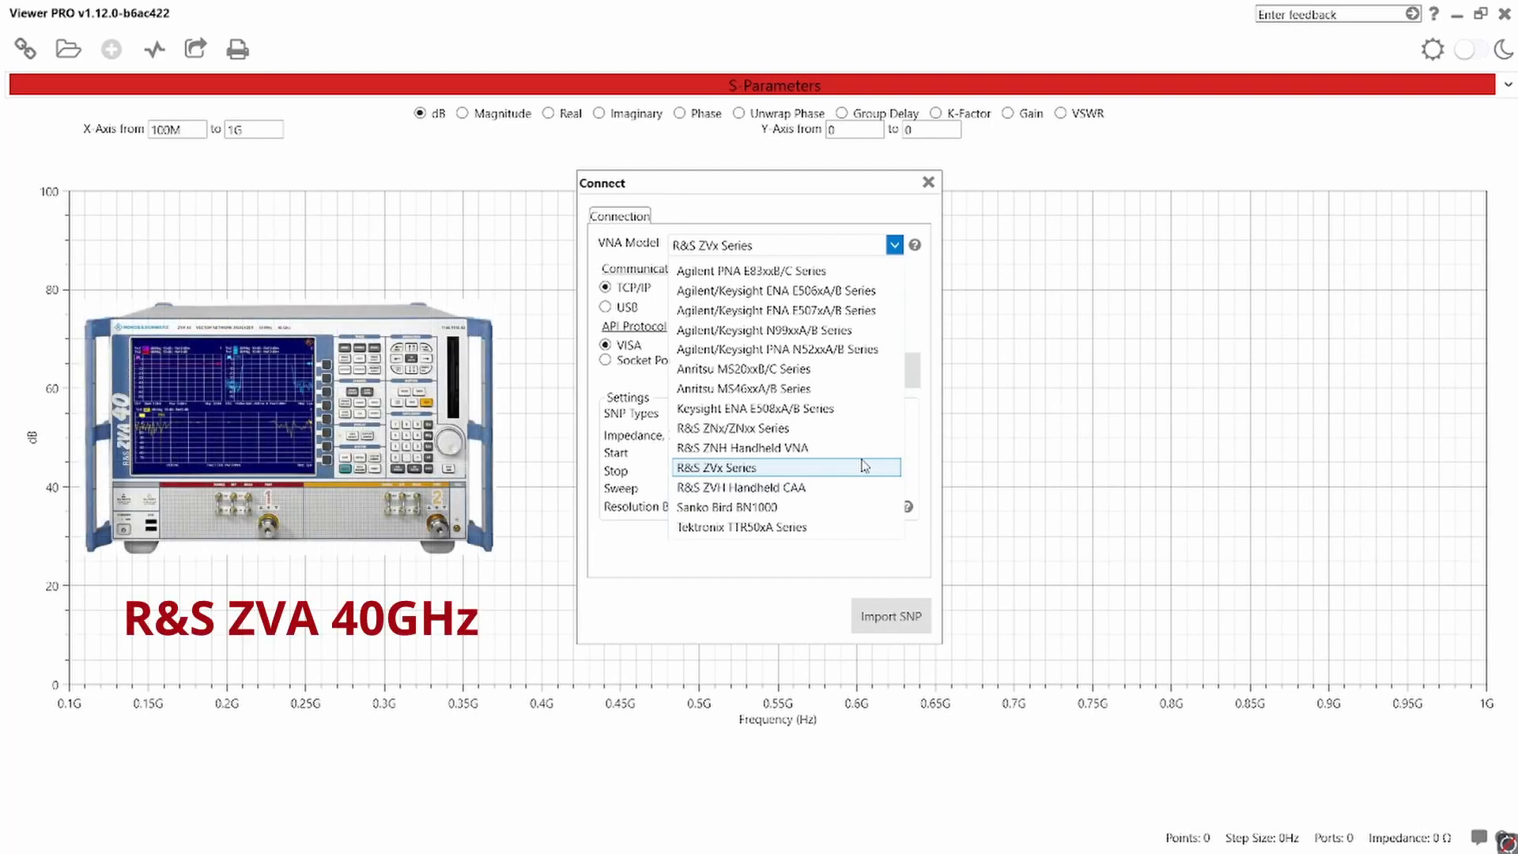
click(780, 468)
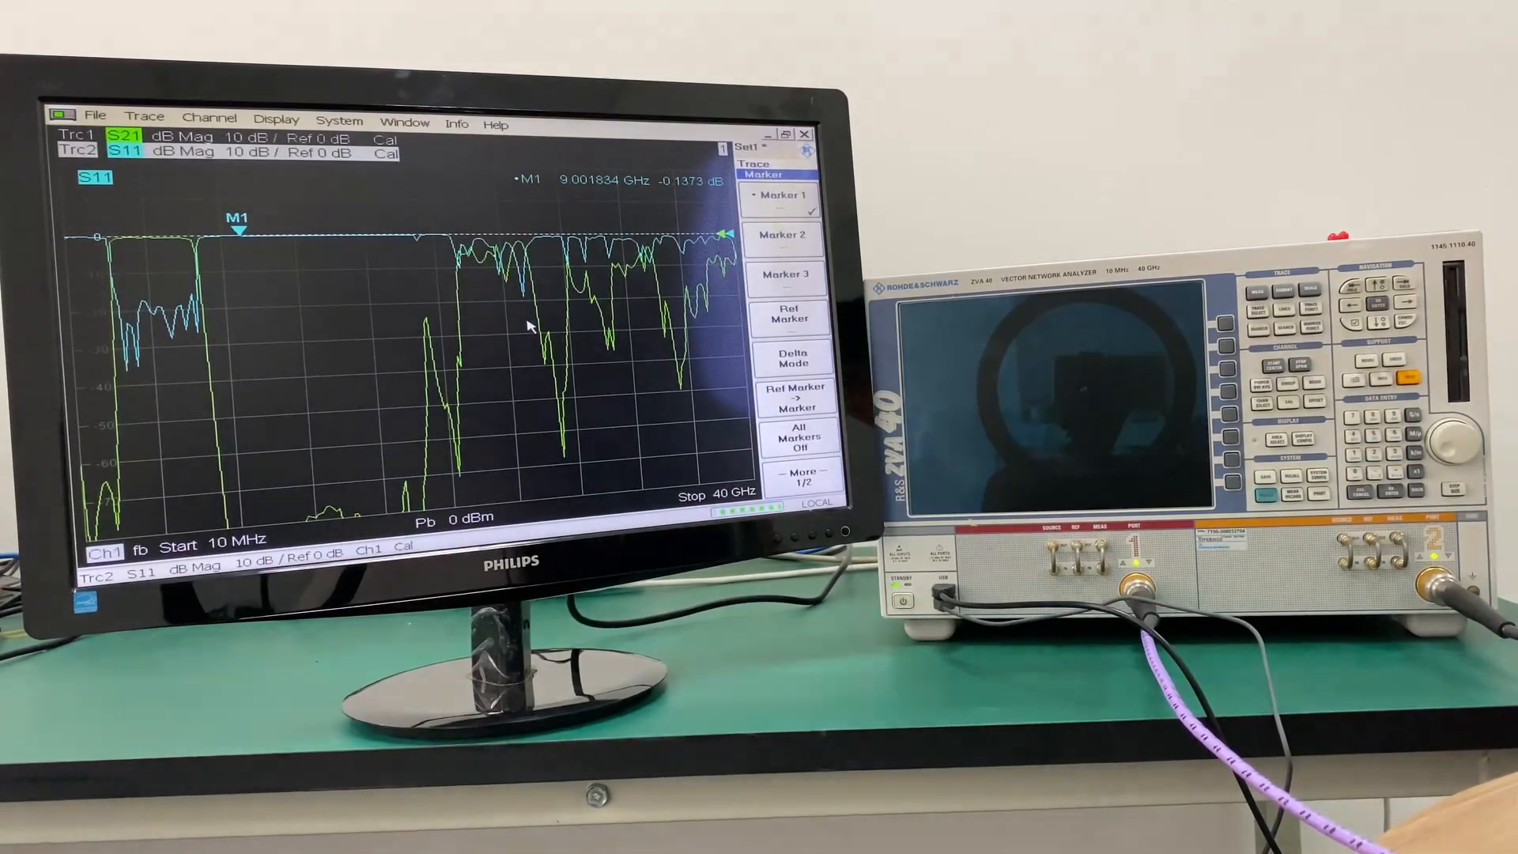
- Switch to the network analyzer's Windows XP system, open a Command Prompt and run ipconfig to look up its IP address
key(super)
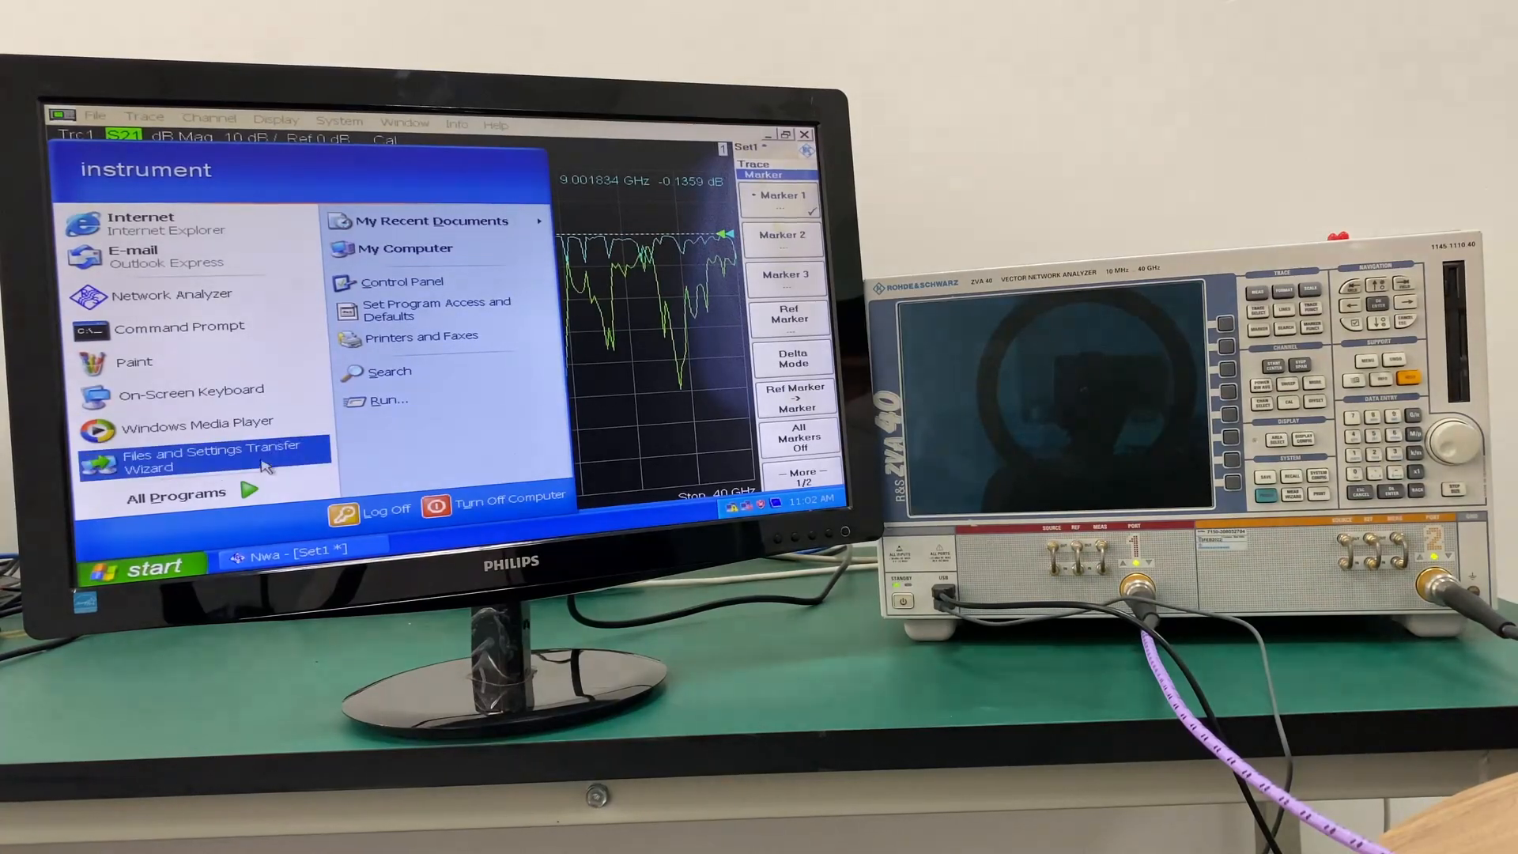
mouse_move(256, 494)
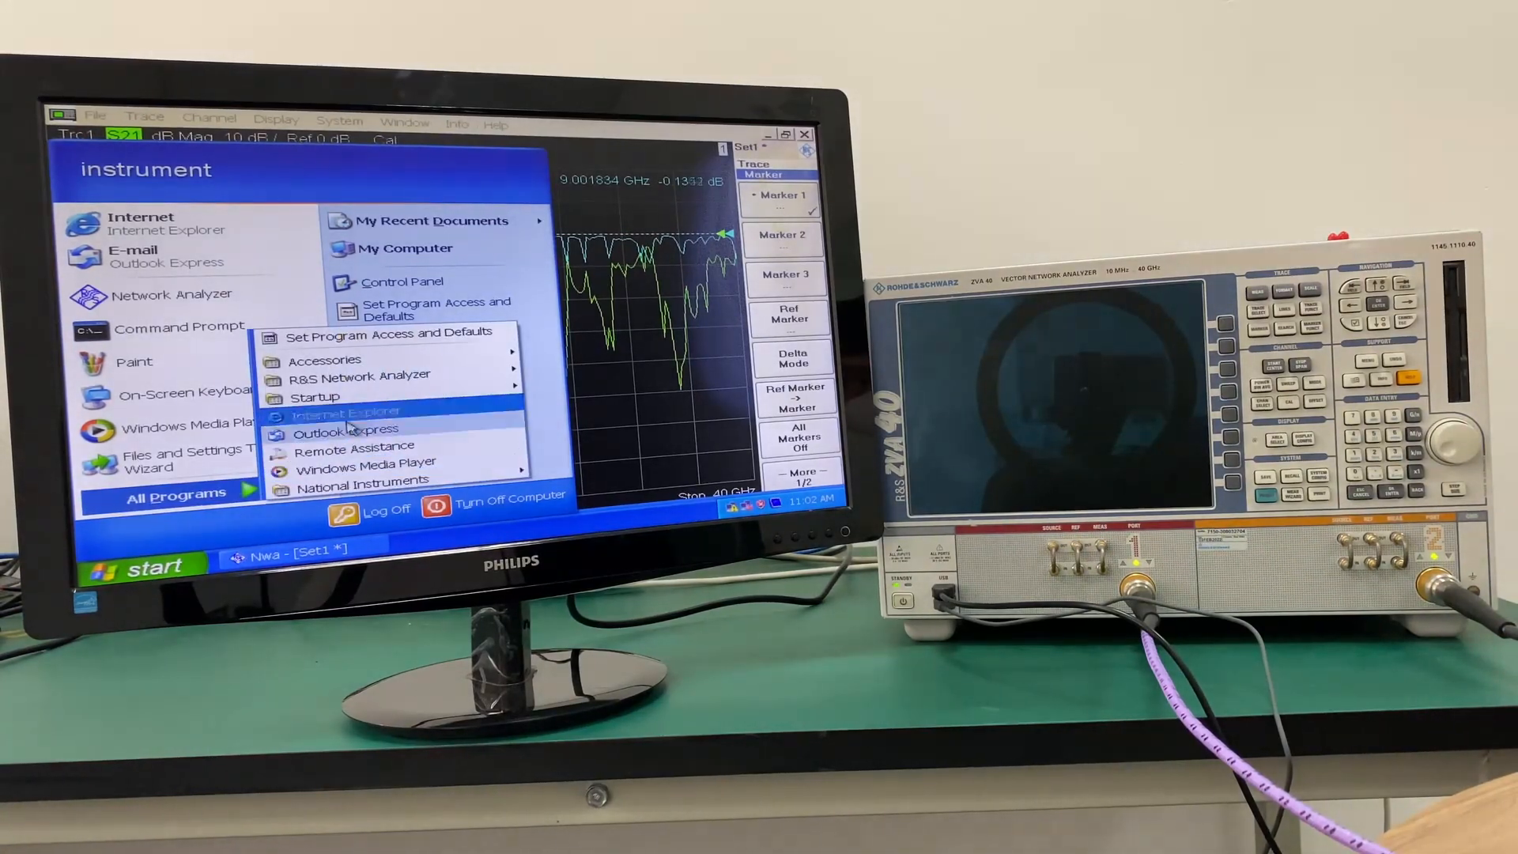
mouse_move(395, 367)
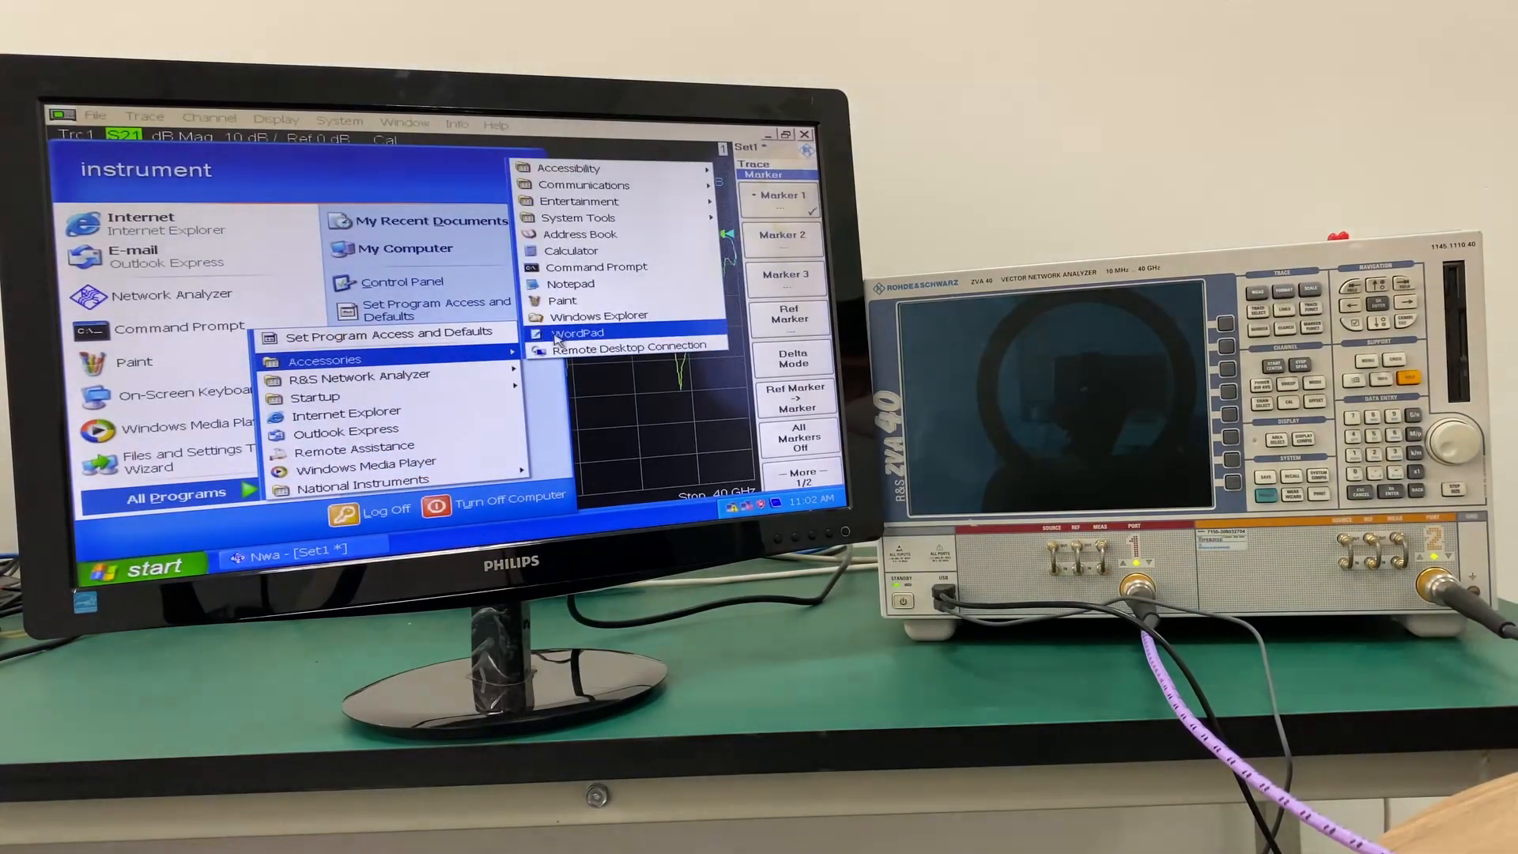
click(584, 268)
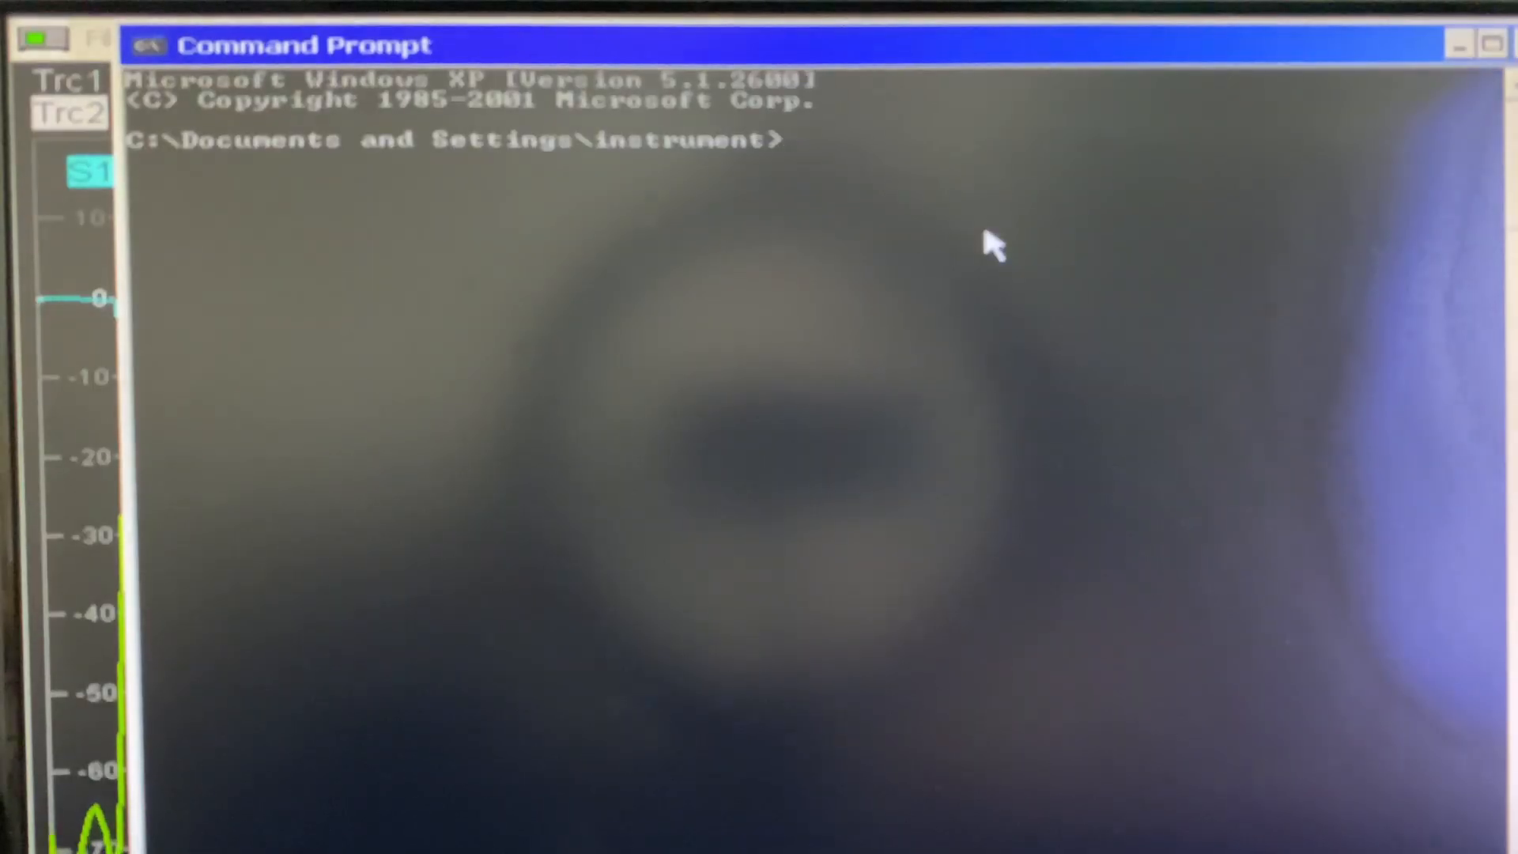
text(ipc)
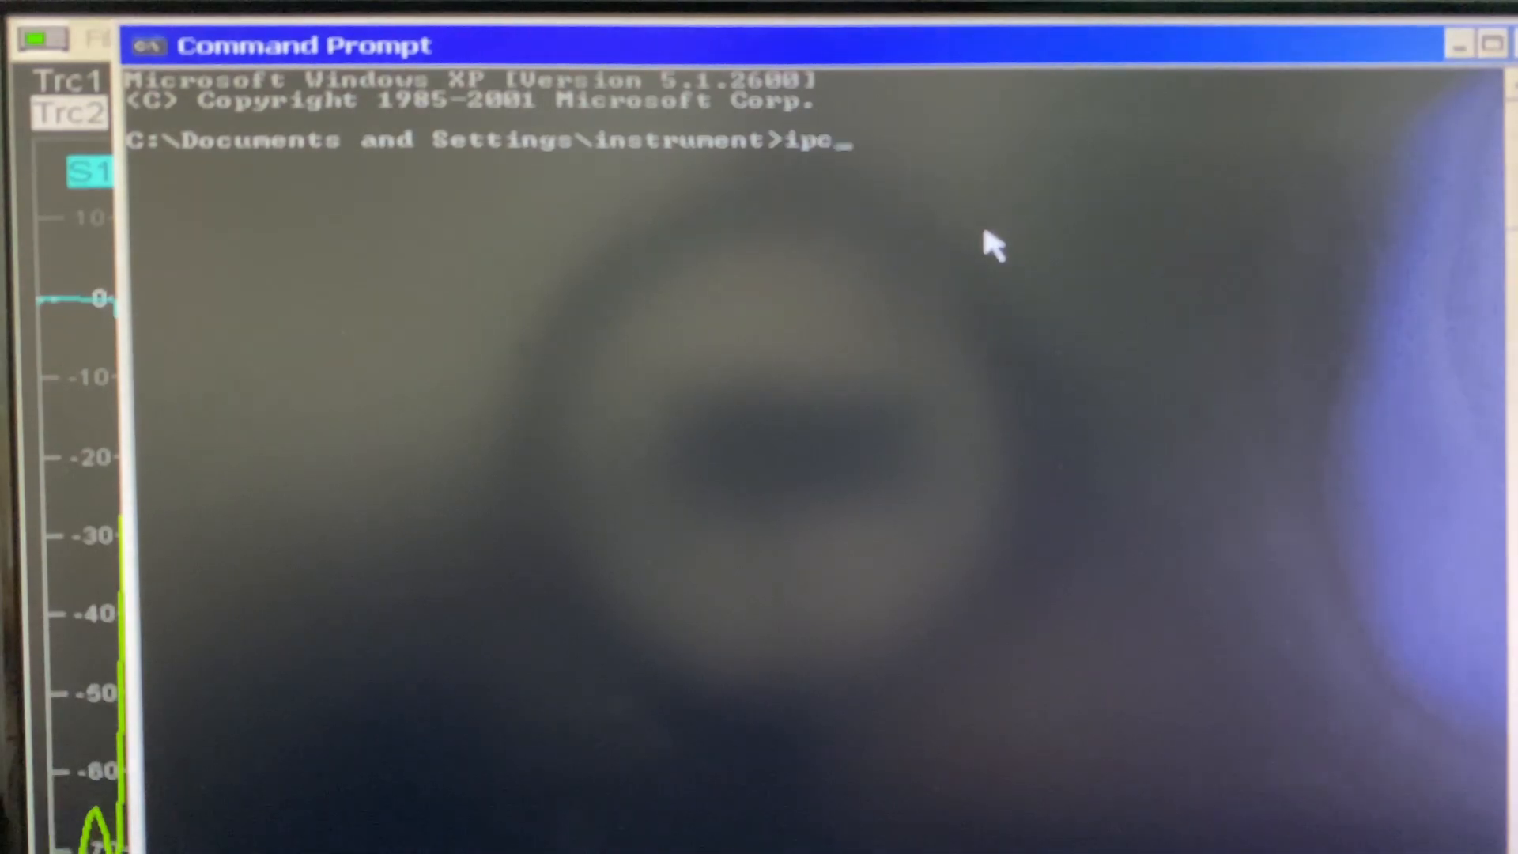
text(onfig)
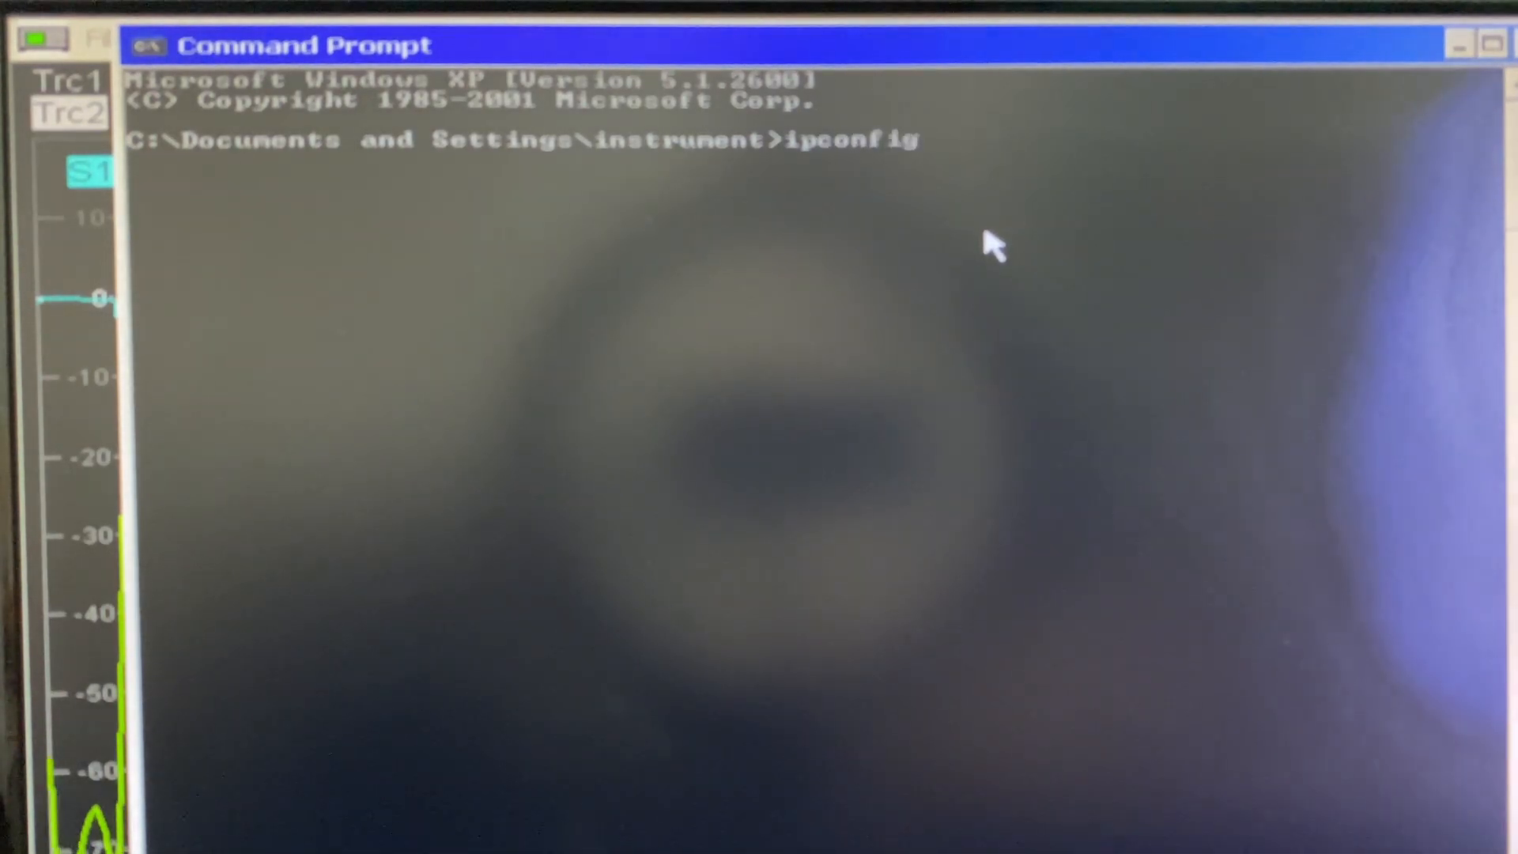
key(Return)
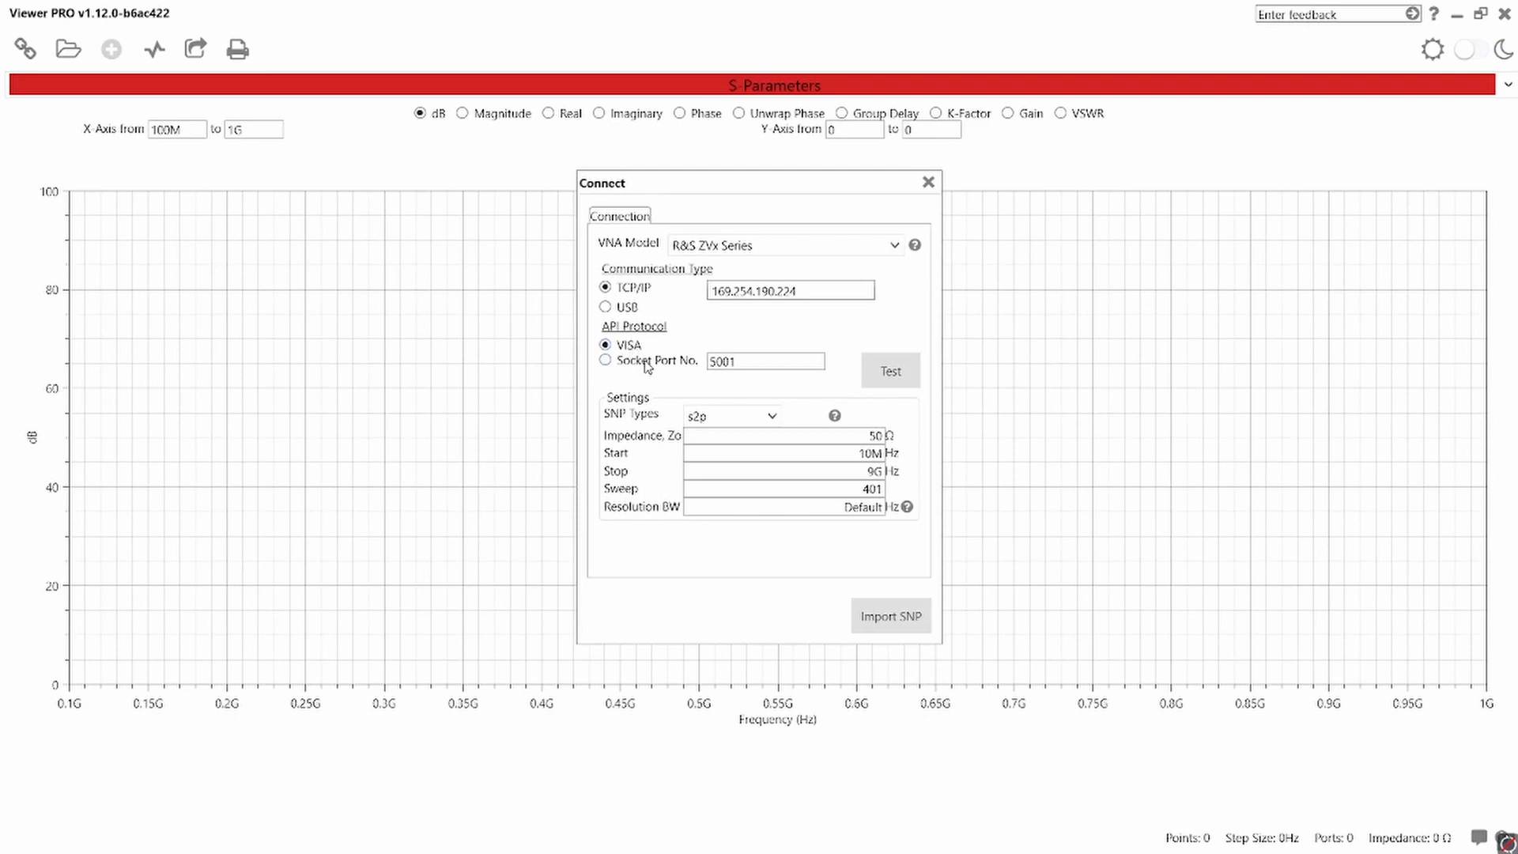
- Back in Viewer PRO, test the TCP/IP connection to the analyzer and select s2p as the SNP type
click(885, 367)
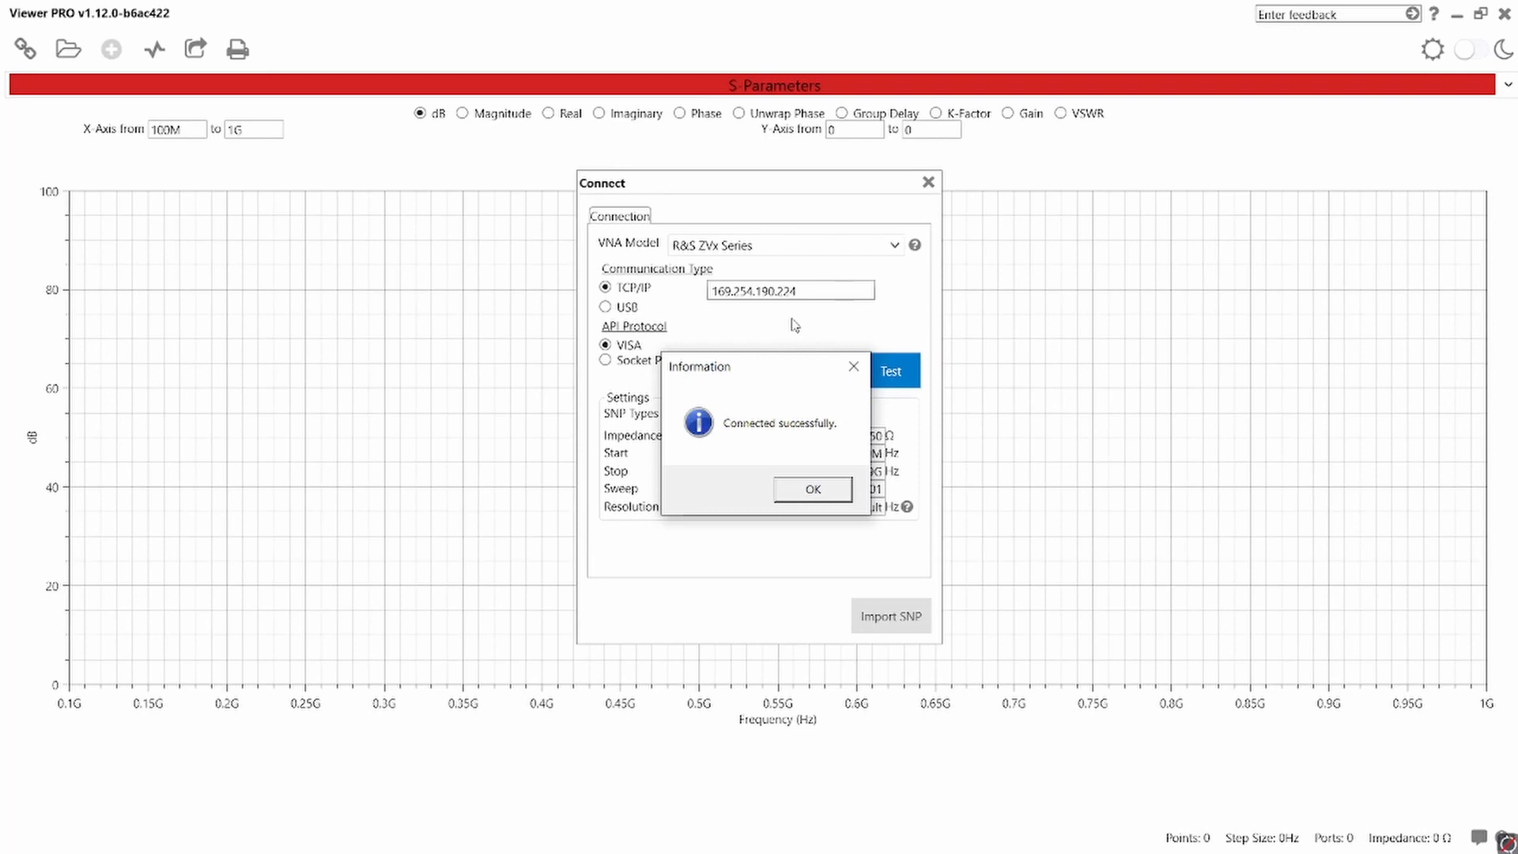
click(810, 490)
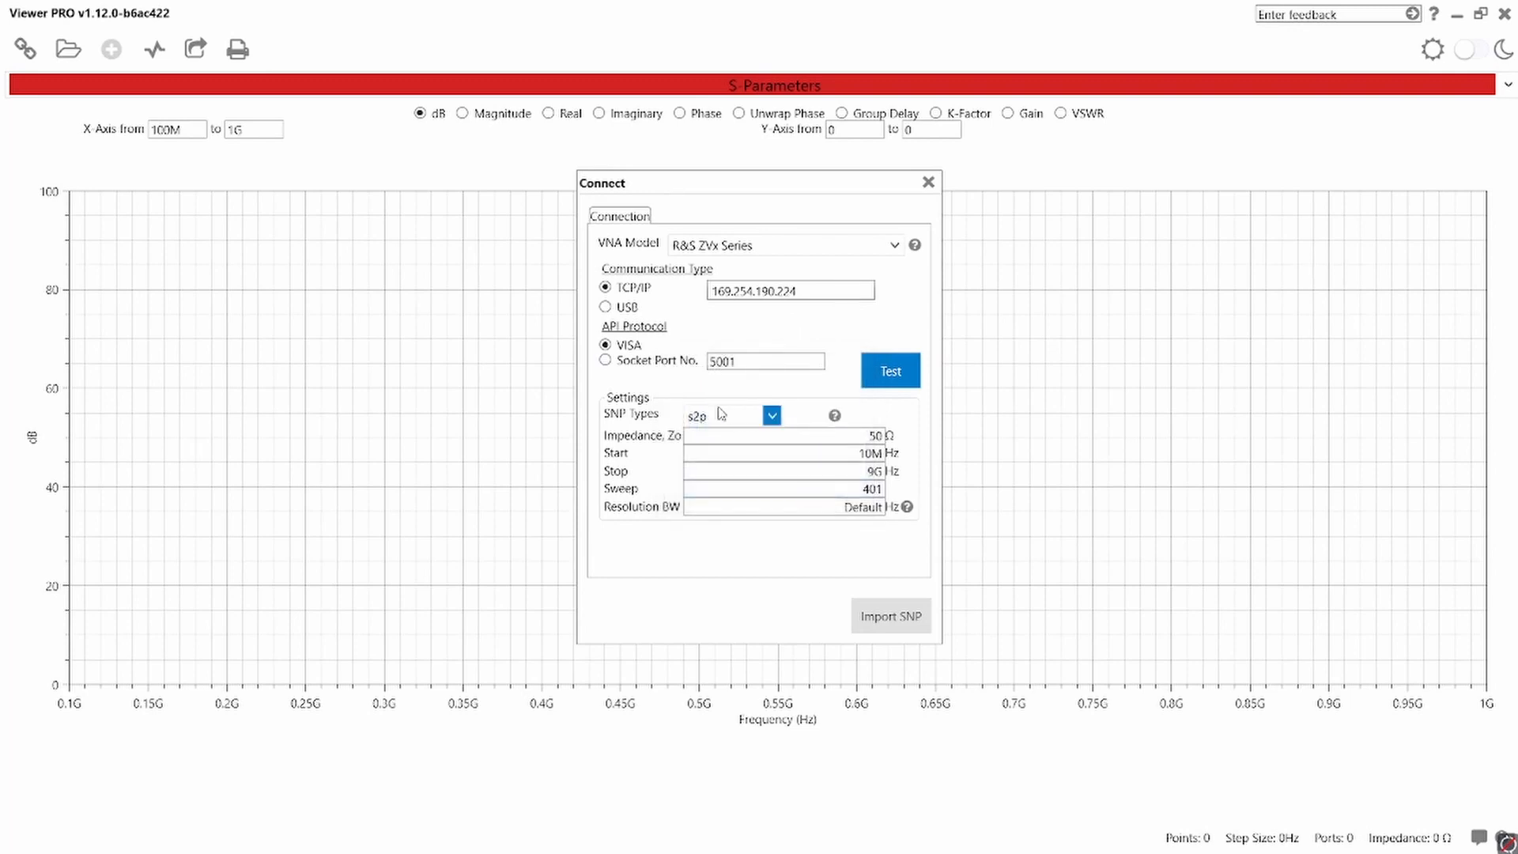
click(770, 417)
click(697, 456)
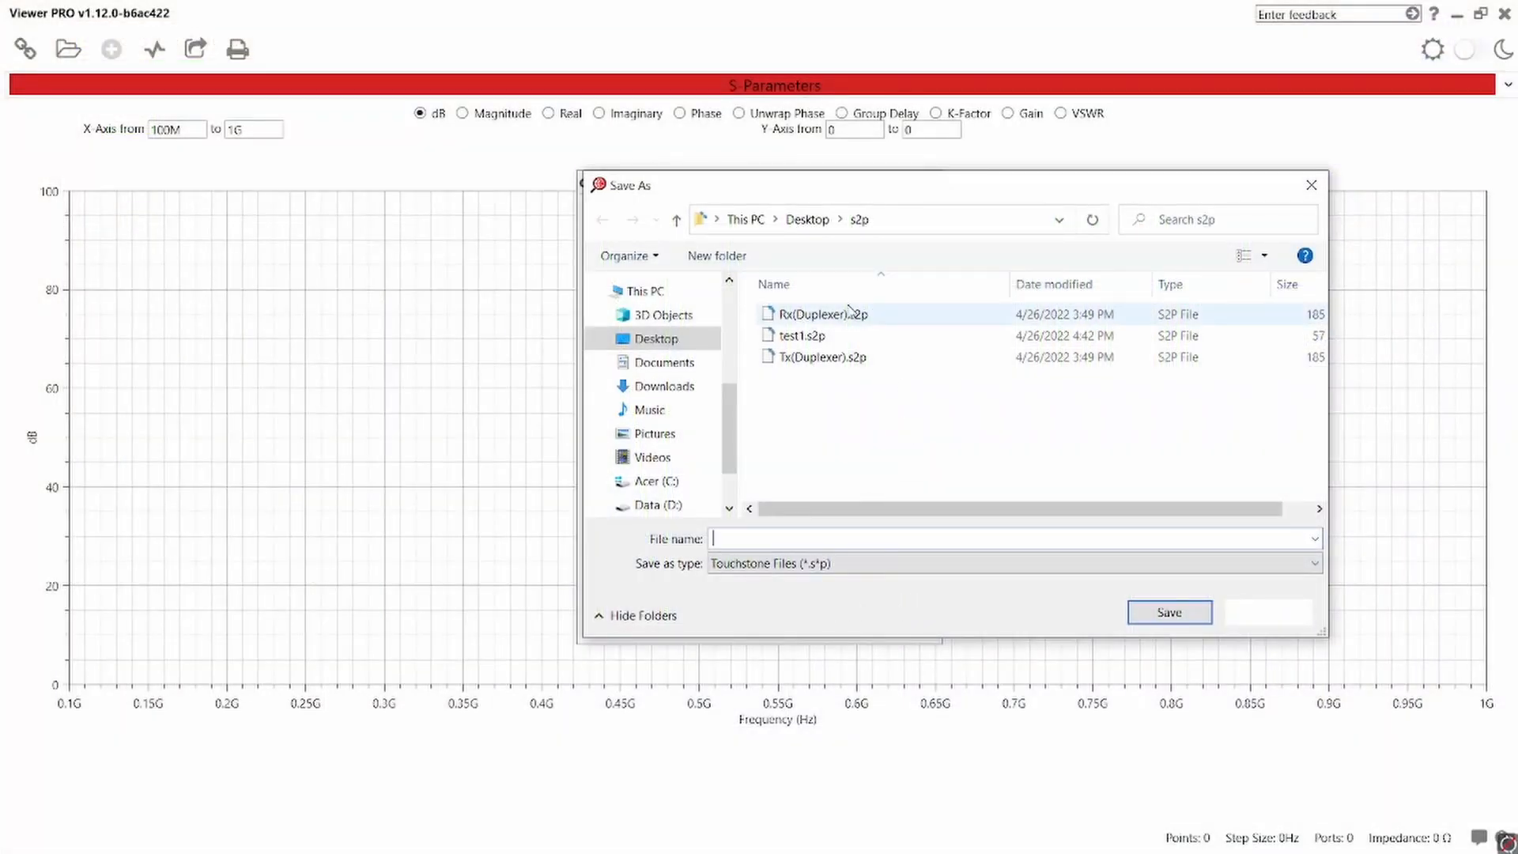
- Save the imported analyzer measurement as test1.s2p in the s2p folder on the Desktop, replacing the existing file
click(814, 337)
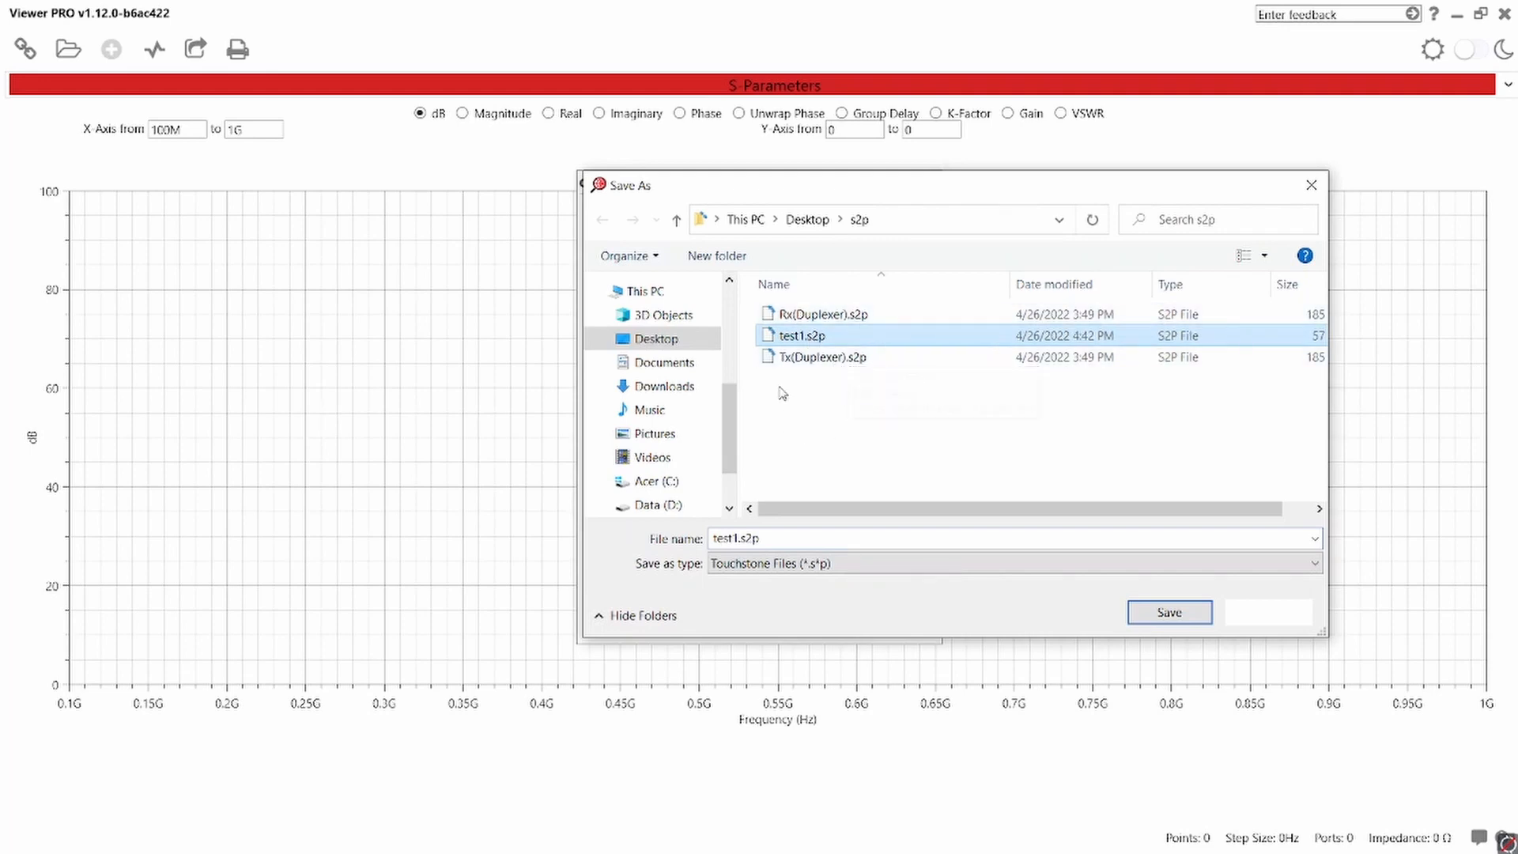
click(1166, 614)
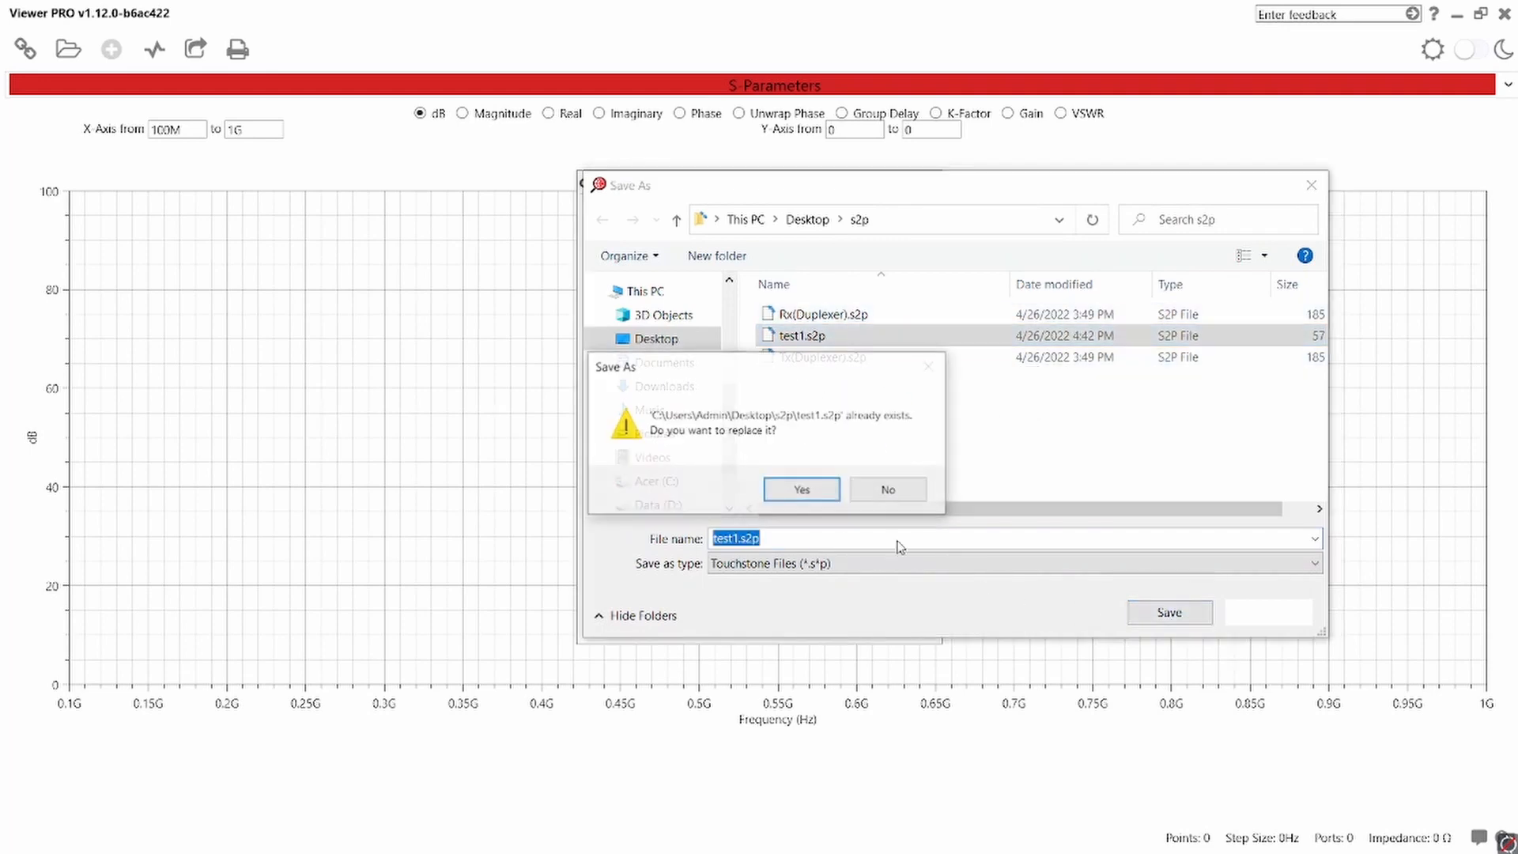
click(798, 489)
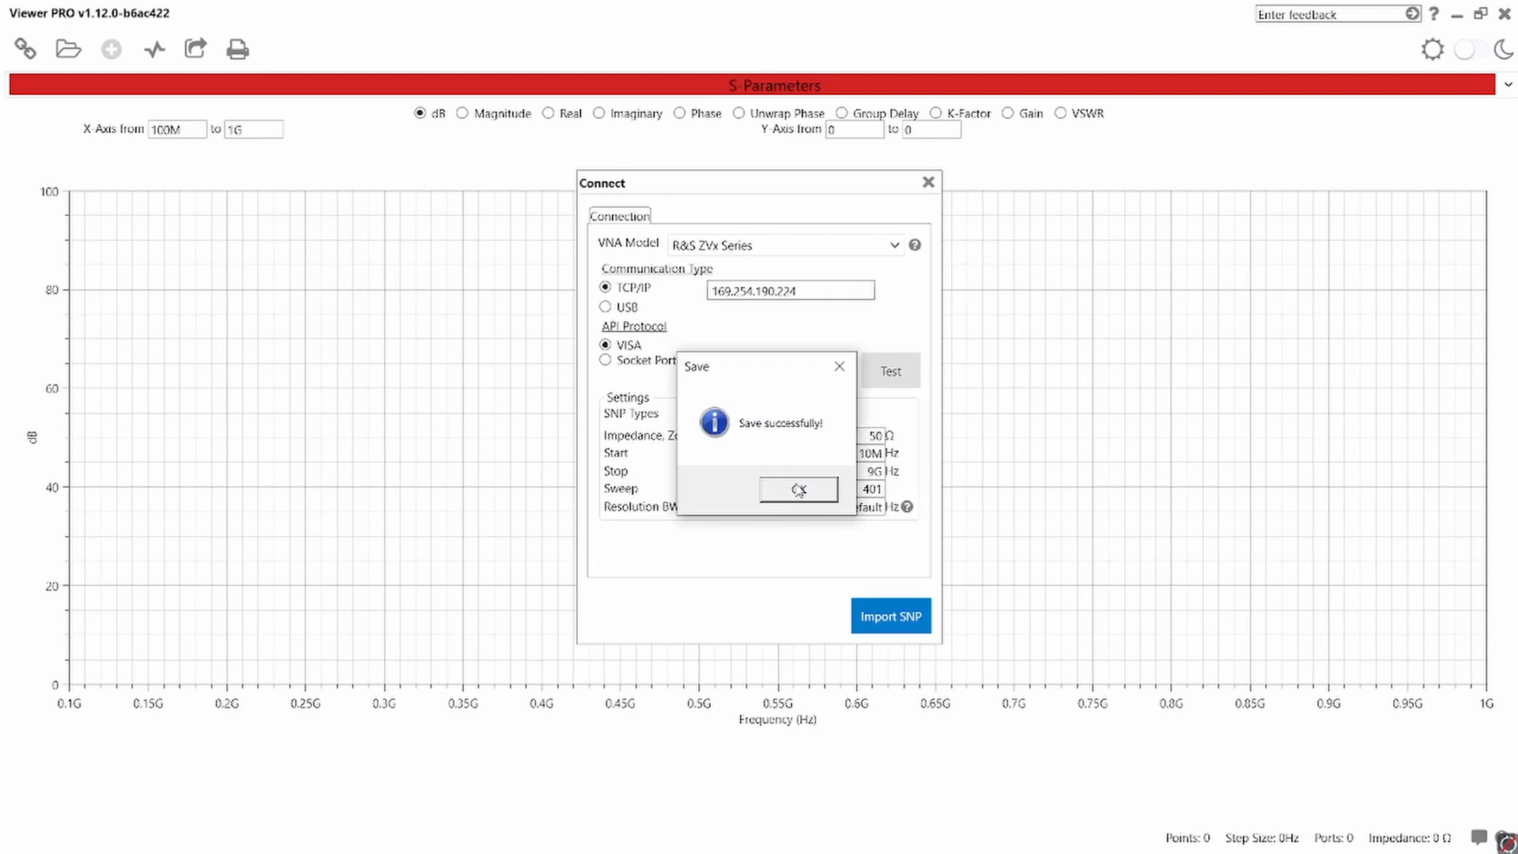
click(775, 499)
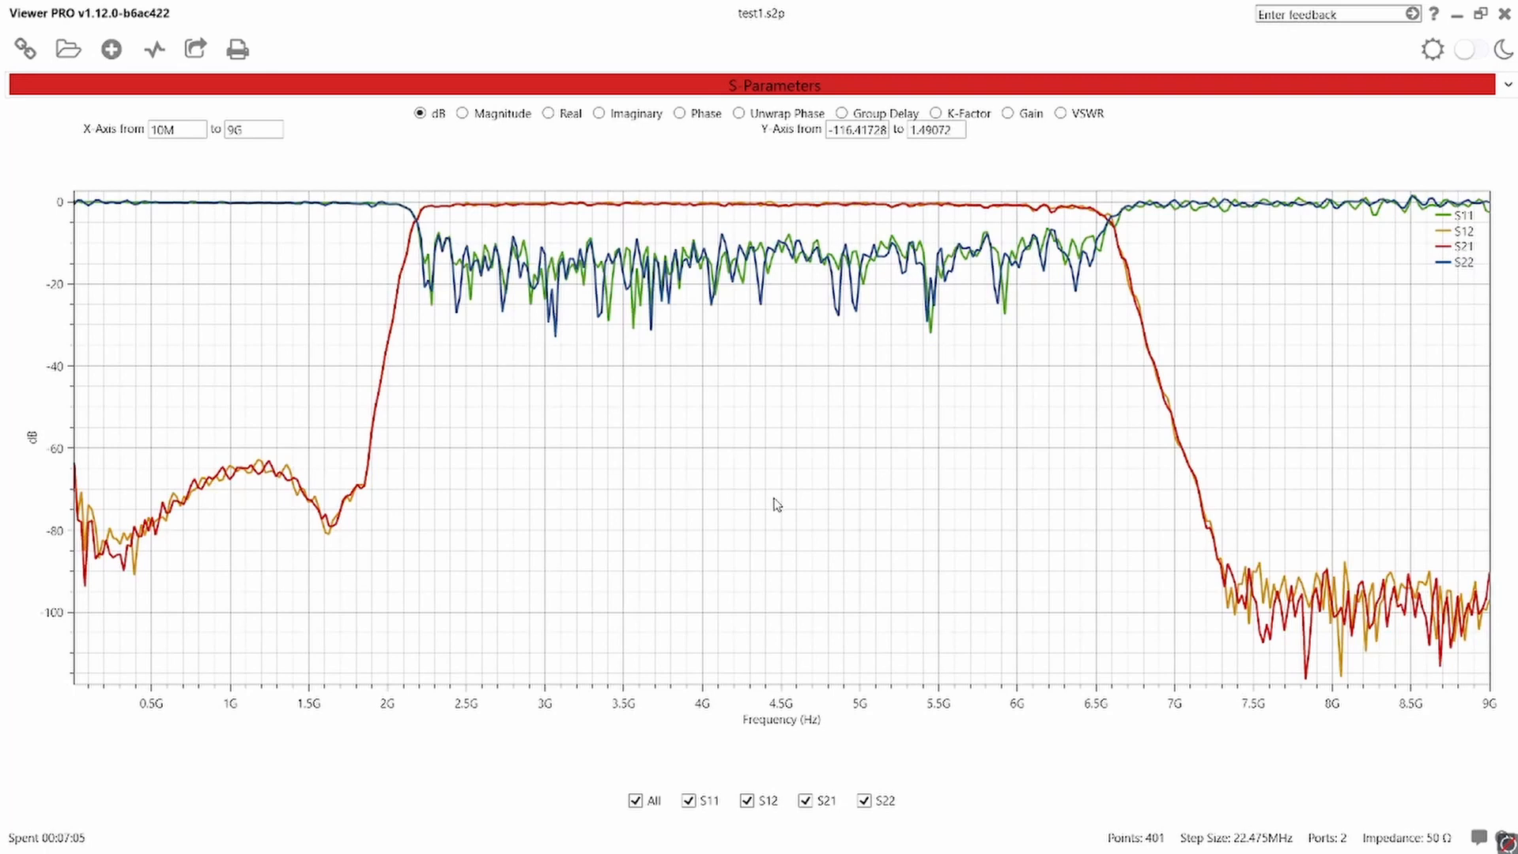
- View the imported measurement on the Smith Chart and return to the S-Parameters plot
click(999, 88)
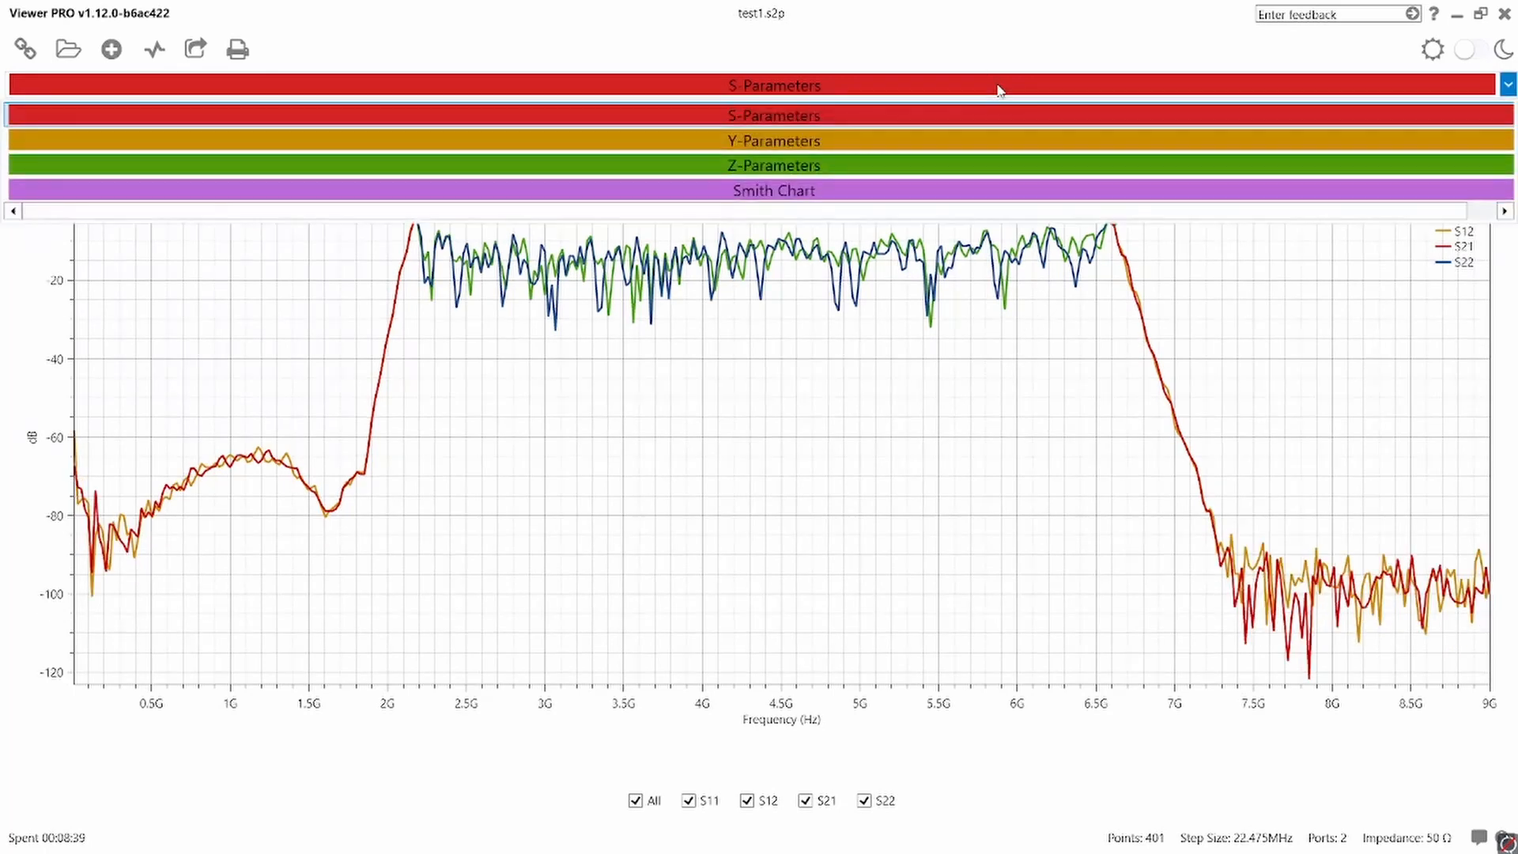
click(852, 194)
click(876, 90)
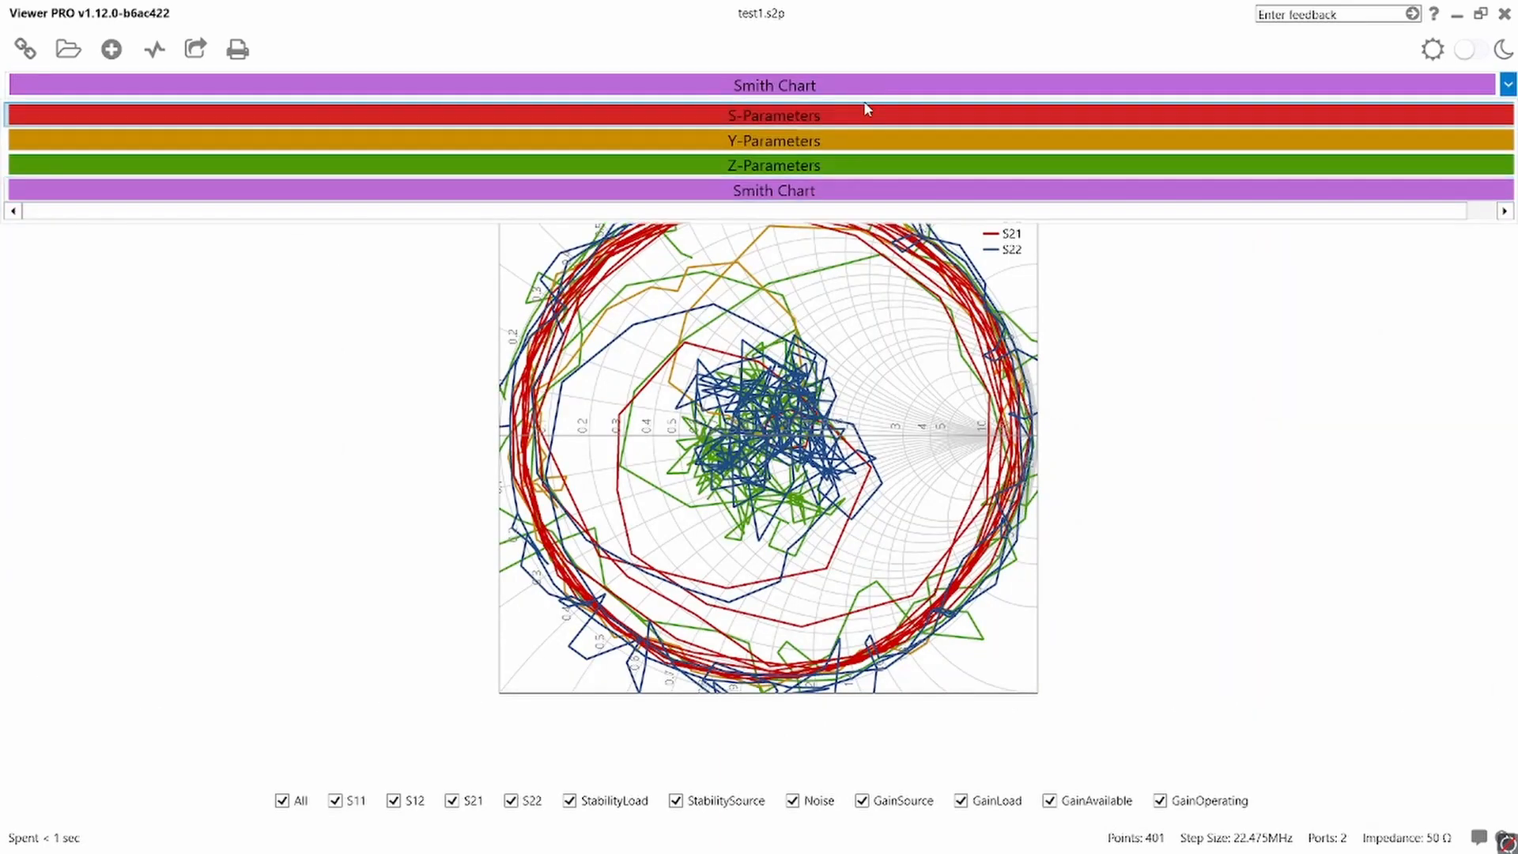
click(860, 111)
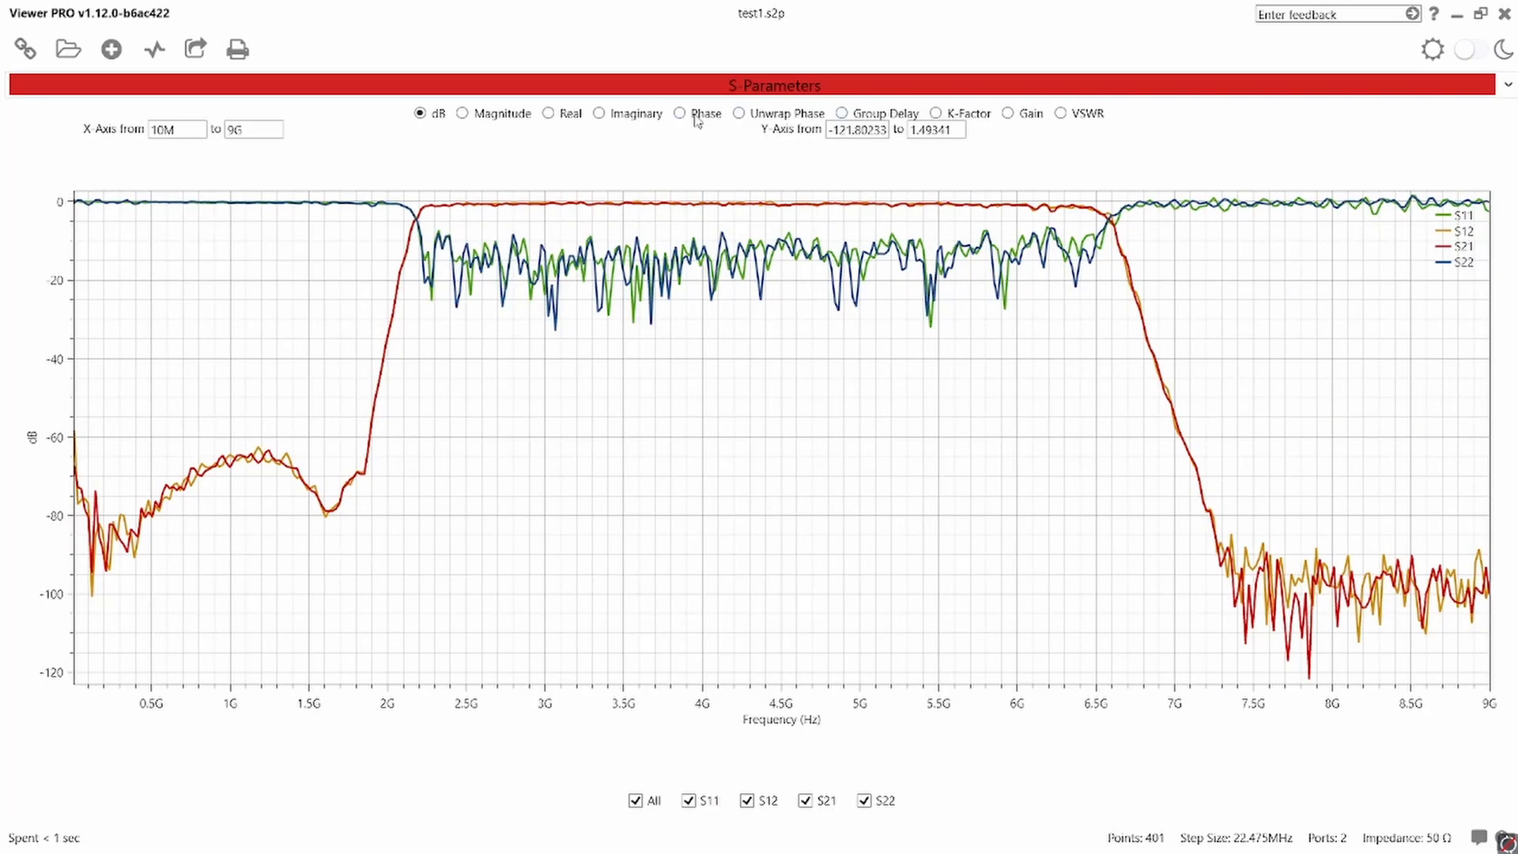
- Plot the S-parameters as real and as imaginary values, and export the data to Excel
click(558, 115)
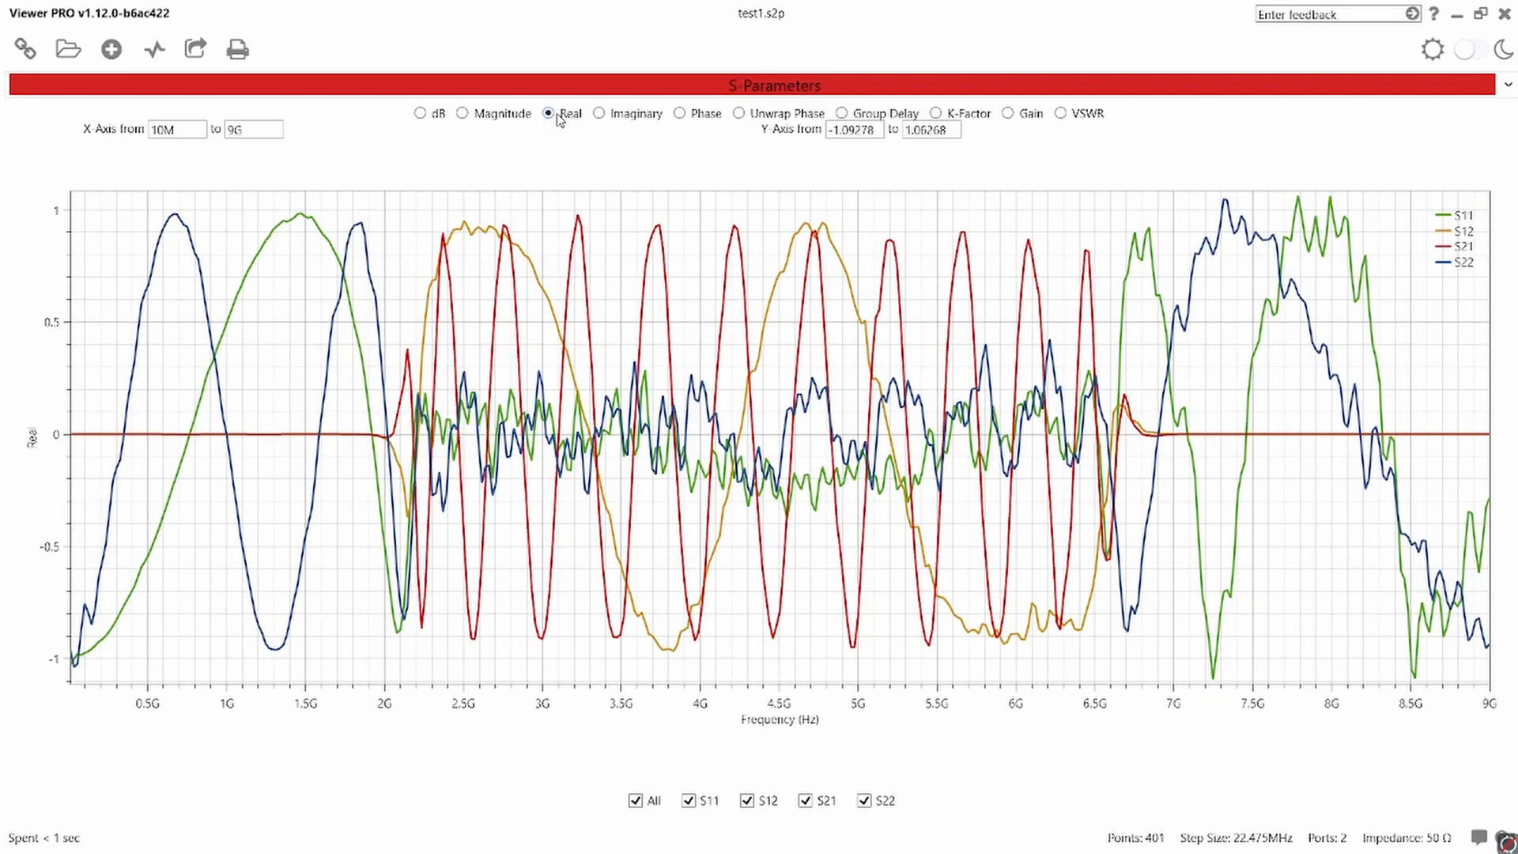
click(655, 120)
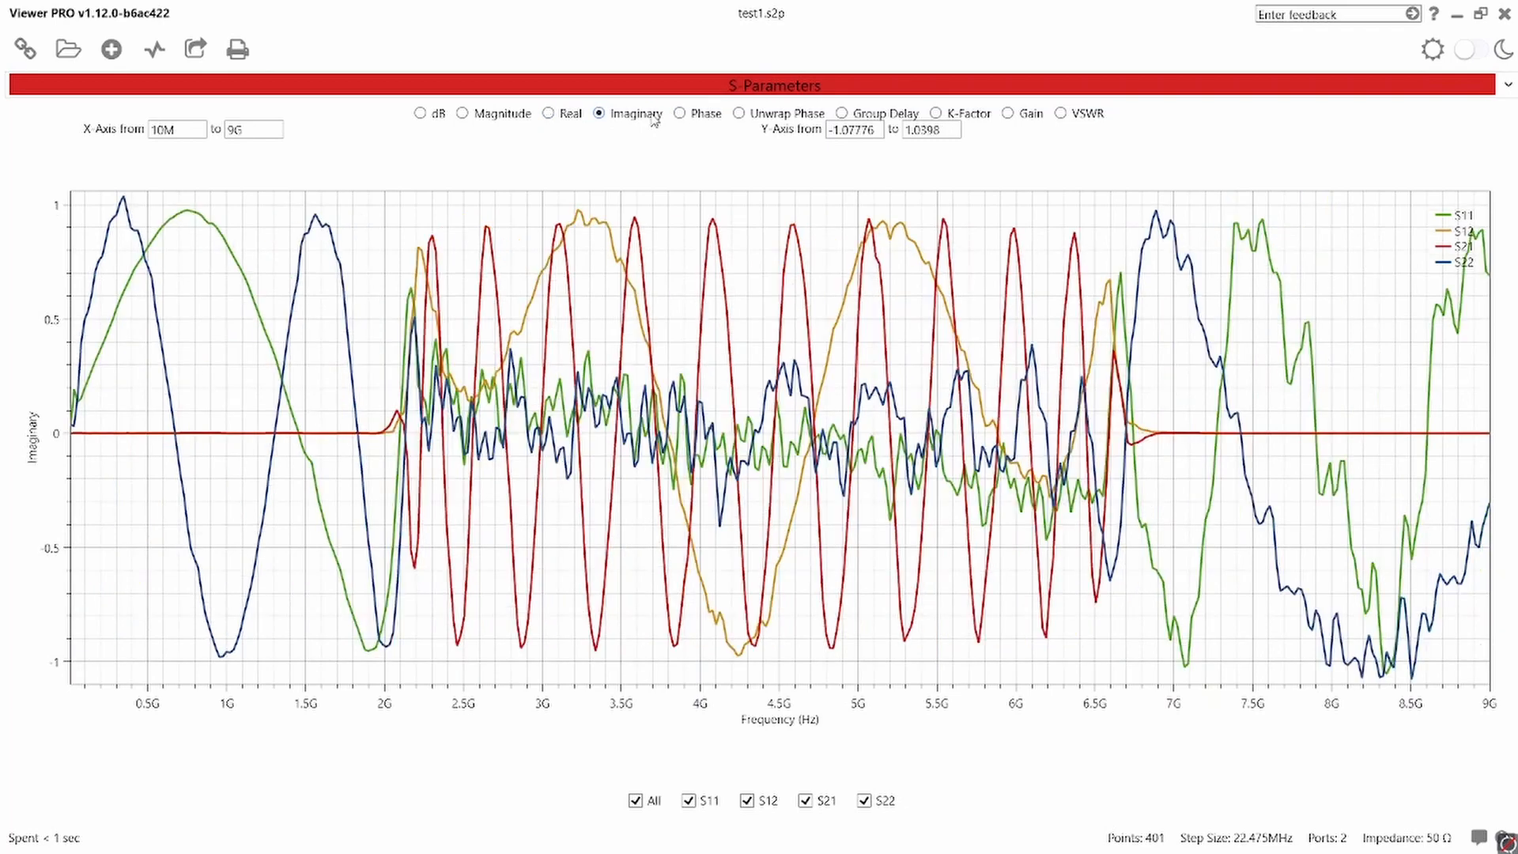
click(198, 49)
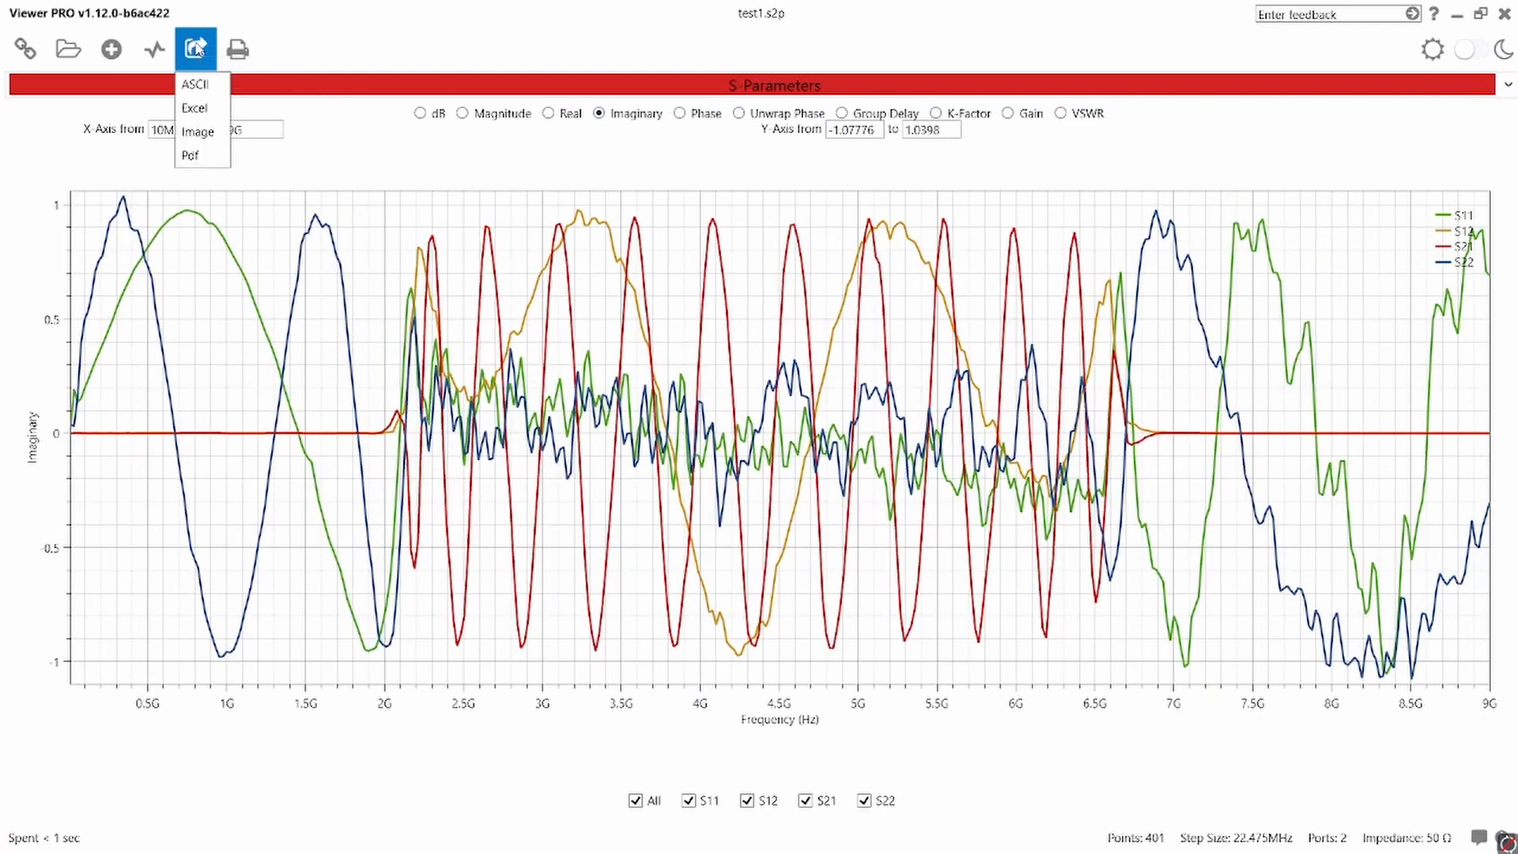
click(212, 111)
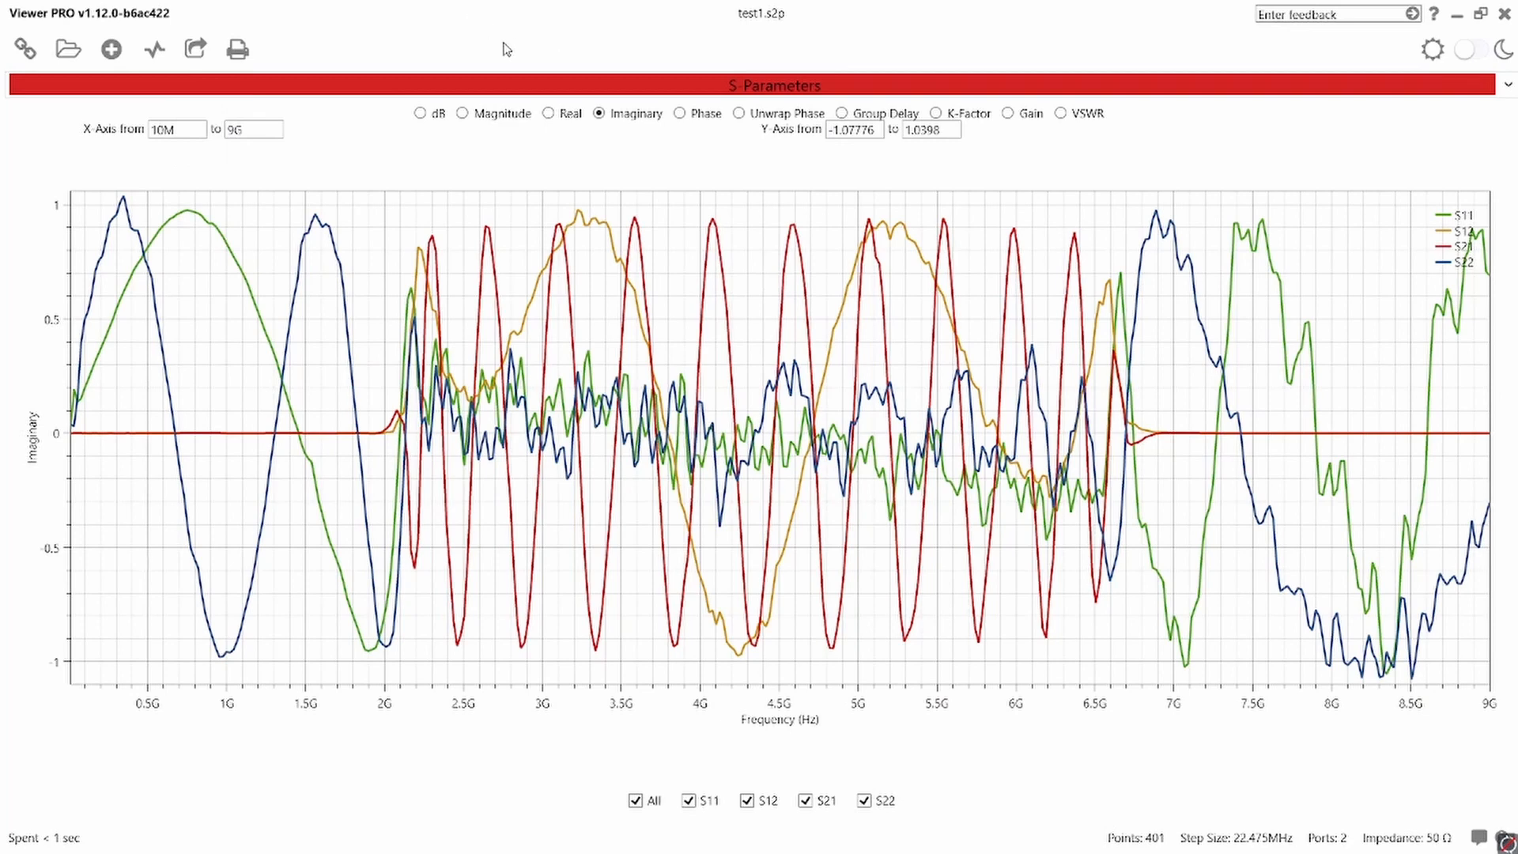
- Open the existing file Rx(Duplexer).s2p from the s2p folder on the Desktop
click(77, 57)
click(241, 144)
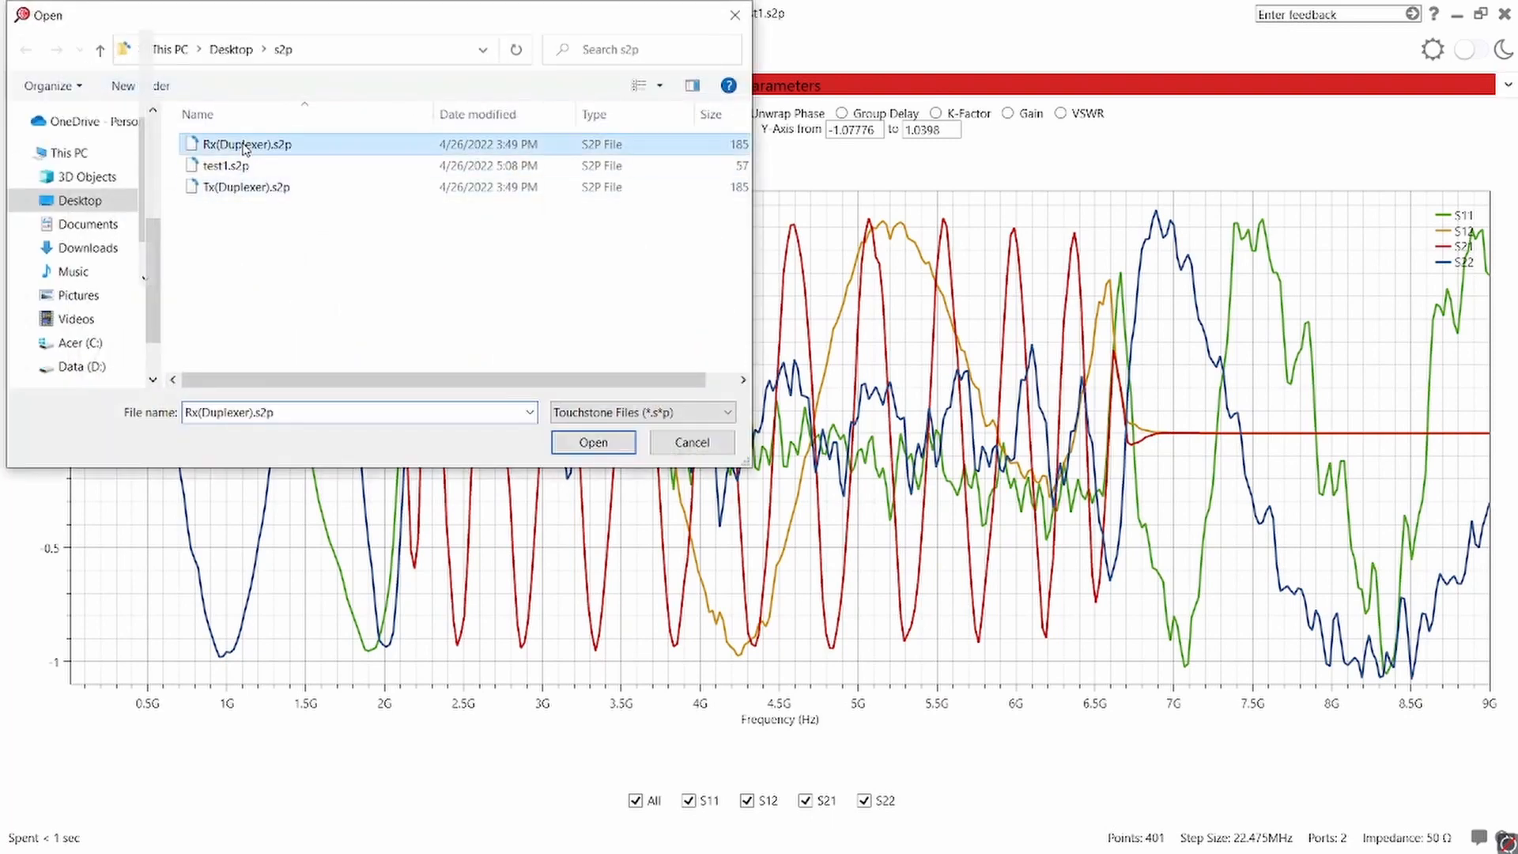
click(586, 442)
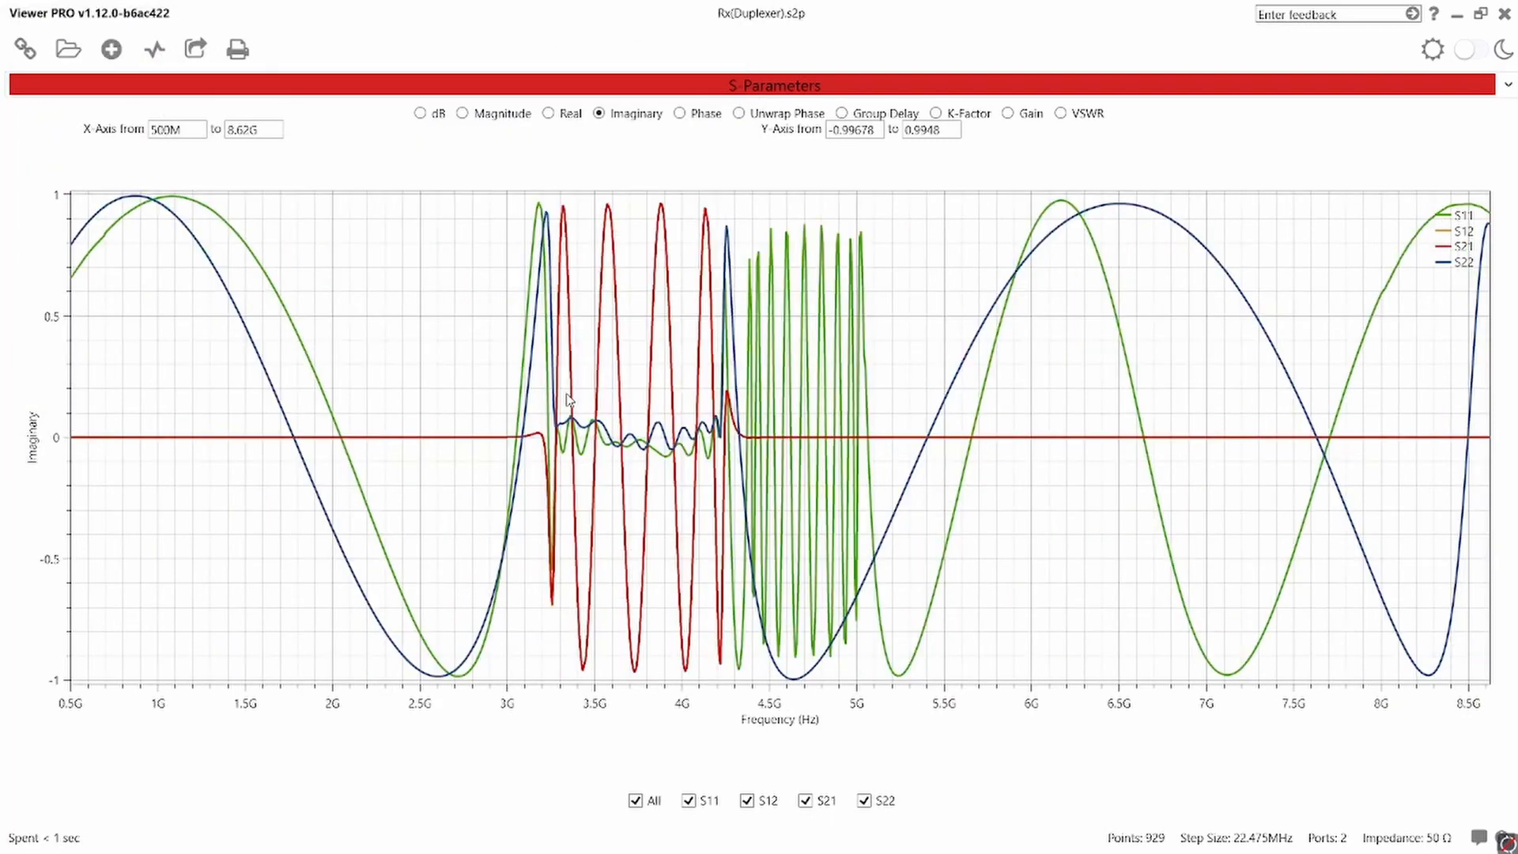
- Add Tx(Duplexer).s2p to the same plot for comparison and display the S-parameters in dB
click(111, 49)
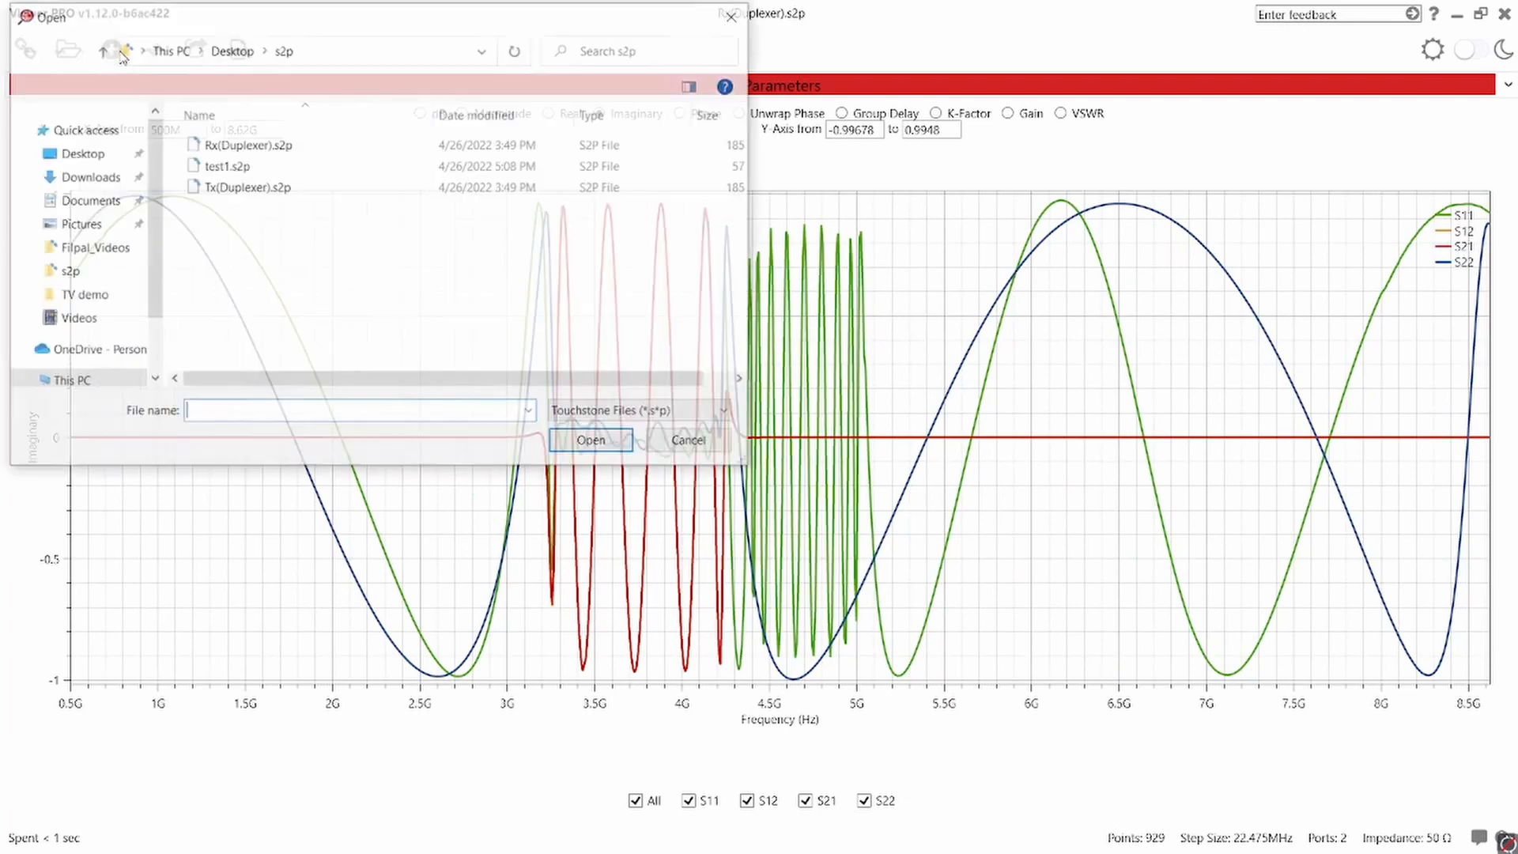
double_click(239, 191)
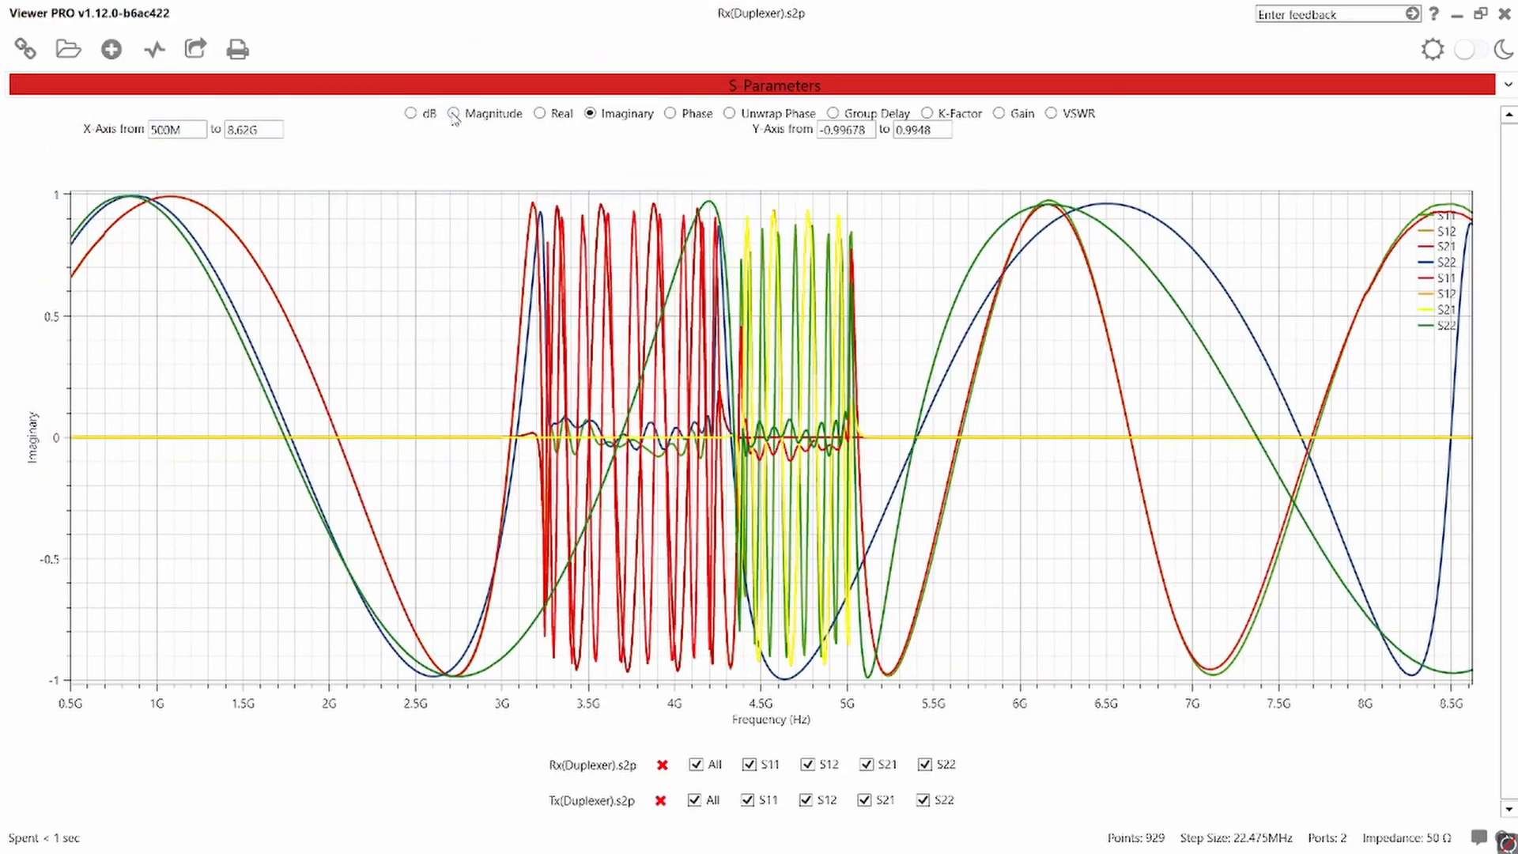
click(422, 114)
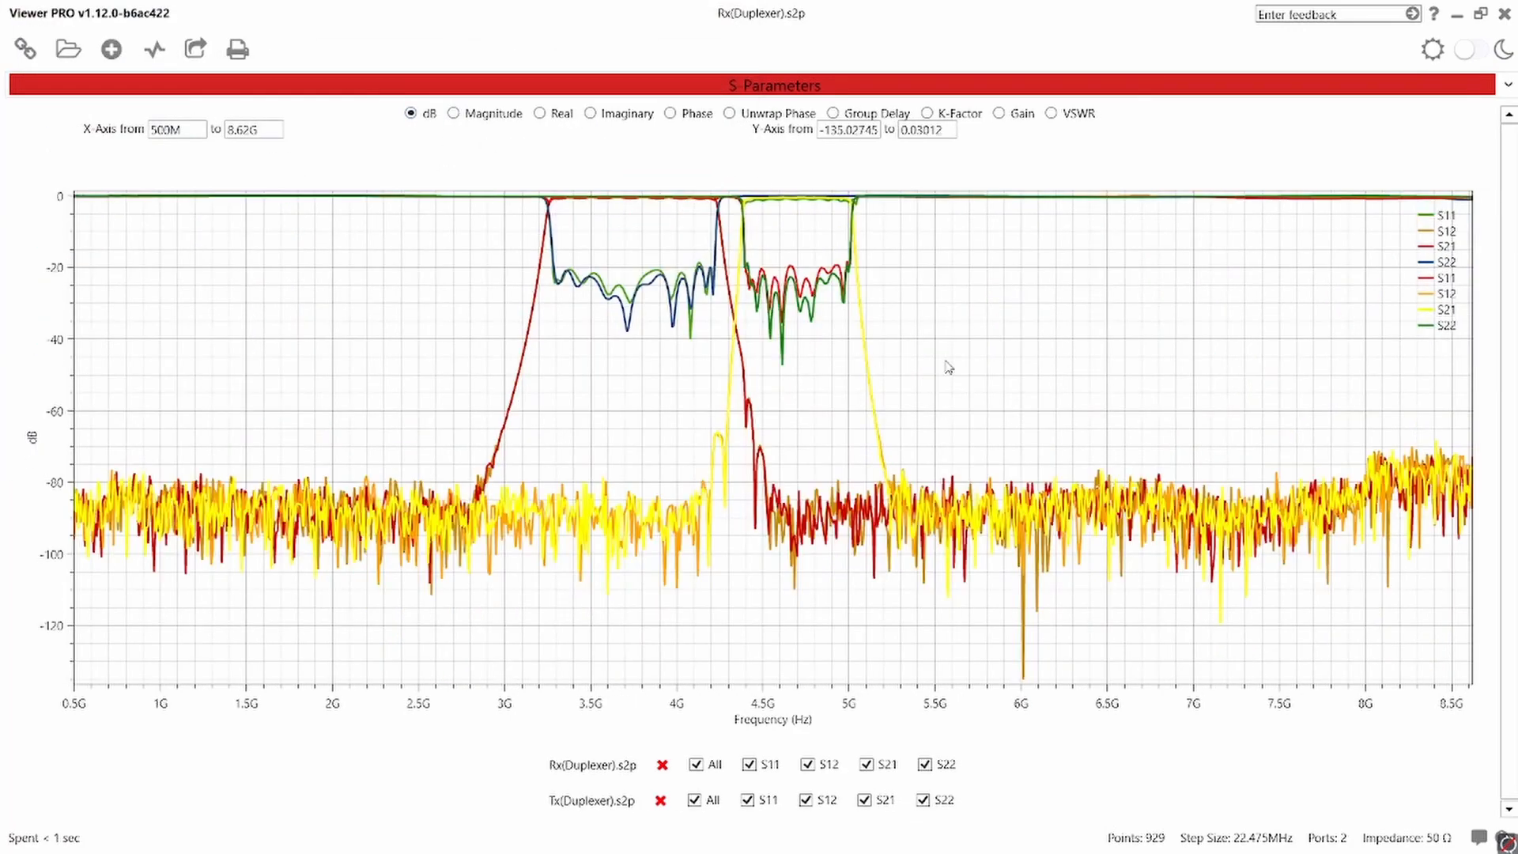